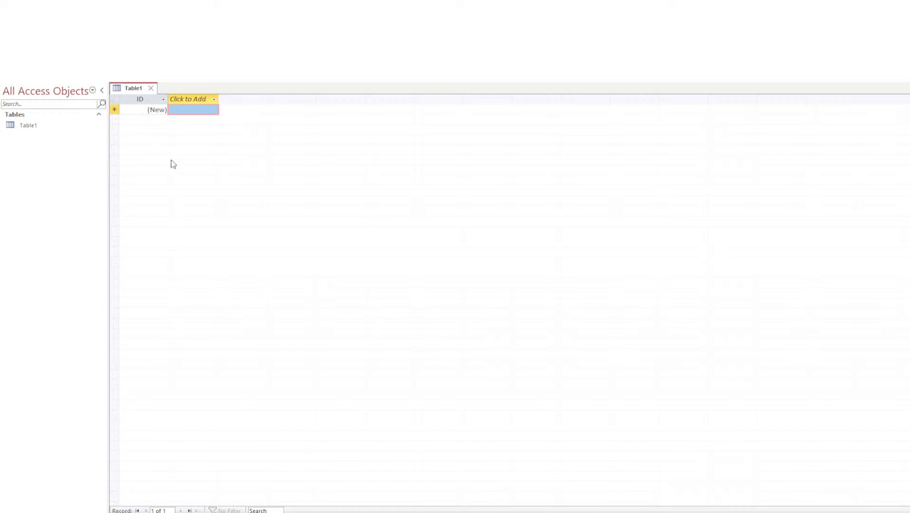
Close the empty default table and start a new table in Design View
left_click(150, 90)
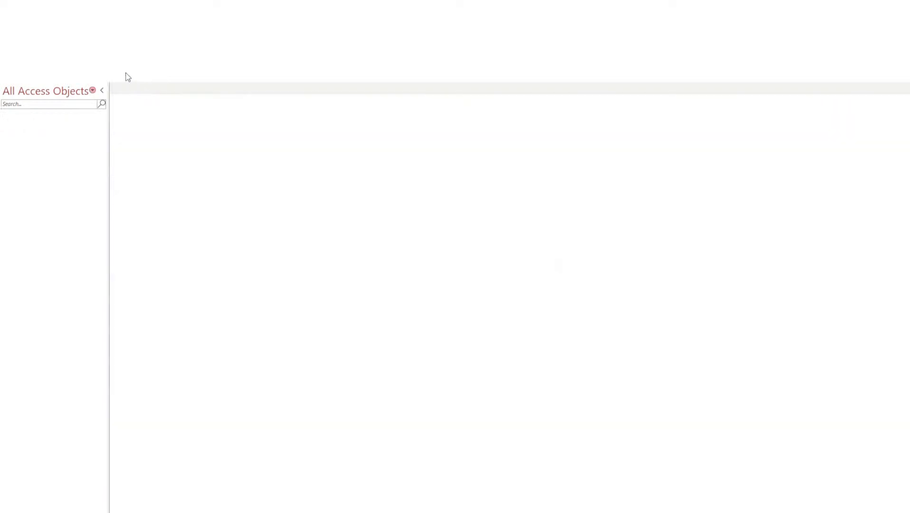
left_click(80, 50)
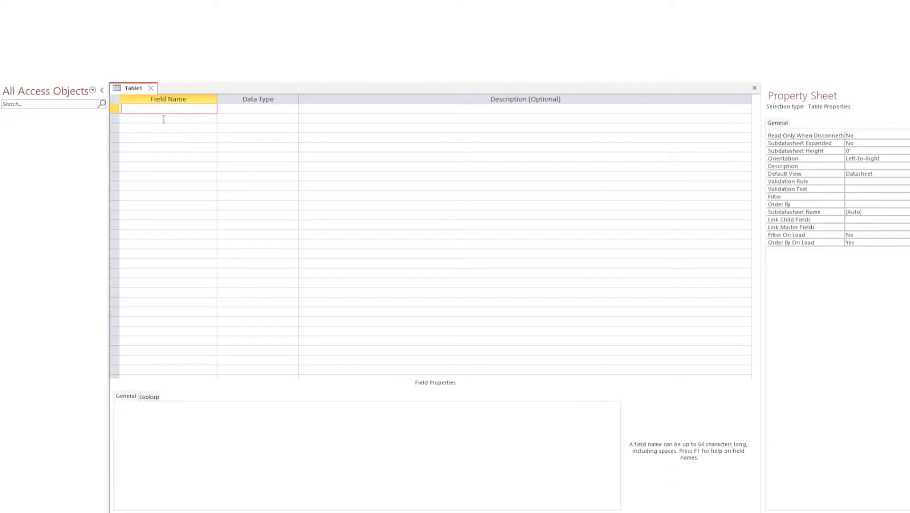
Add a FirstName field with the Short Text data type as the table's first field
type("Ffir")
key("Tab")
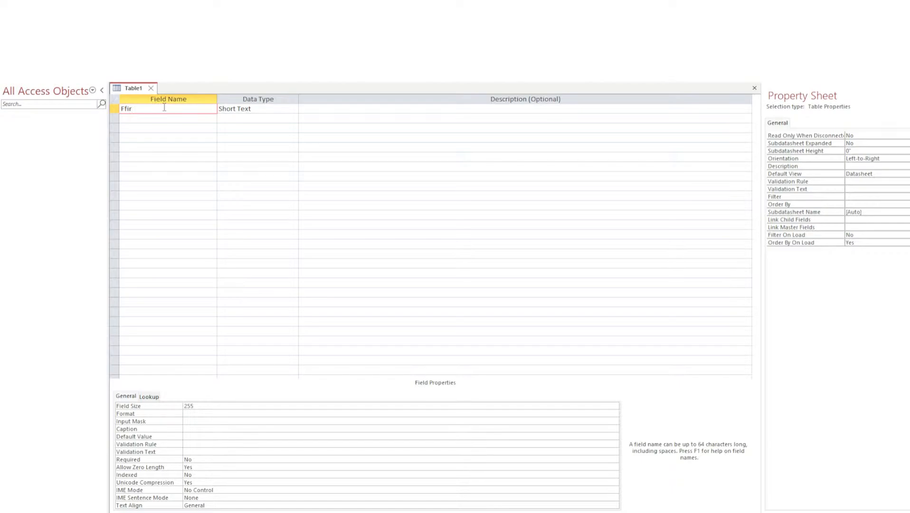
key("BackSpace")
key("BackSpace")
key("BackSpace")
type("irstName")
key("Tab")
key("Tab")
key("Tab")
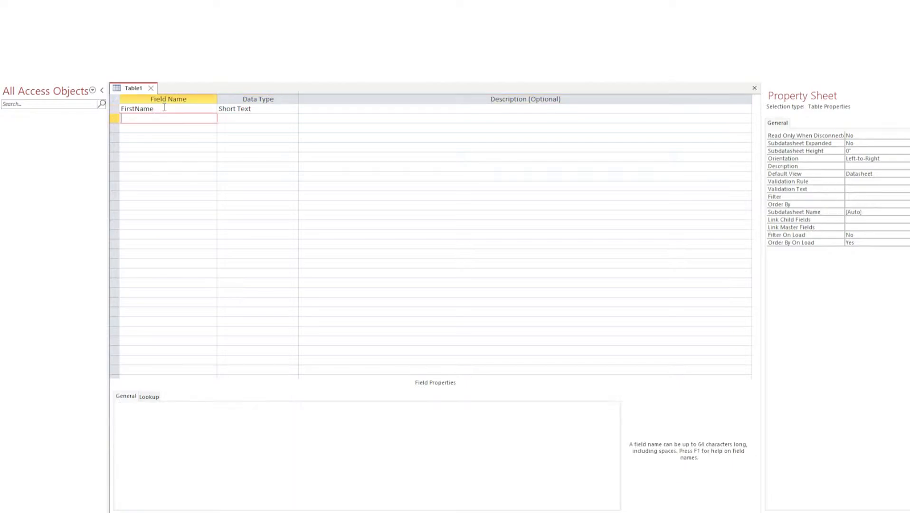
Add LastName and MiddleName fields below FirstName, both with the Short Text data type
type("LastName")
key("Tab")
key("Tab")
key("Tab")
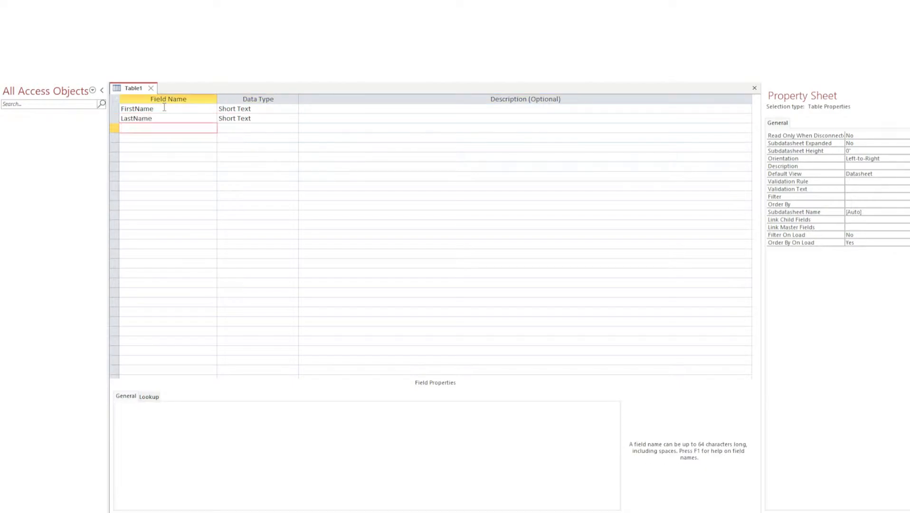
type("MiddleName")
key("Tab")
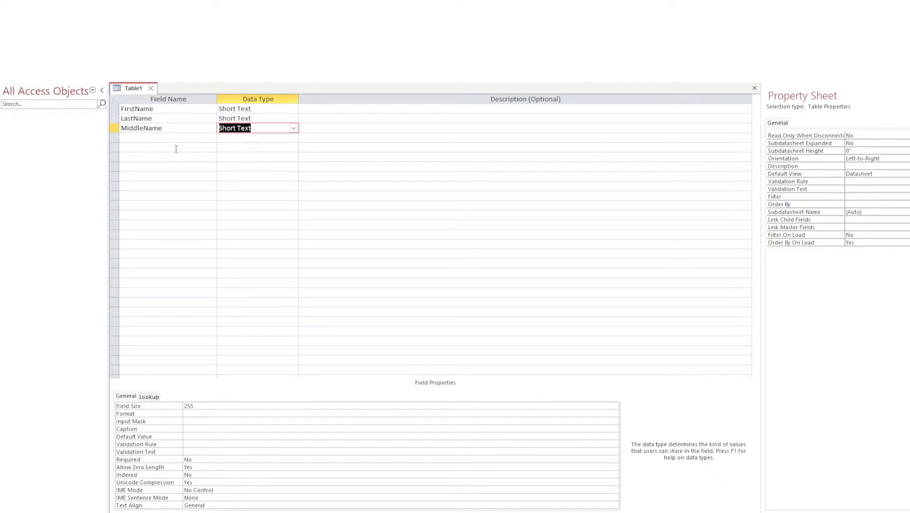
key("Tab")
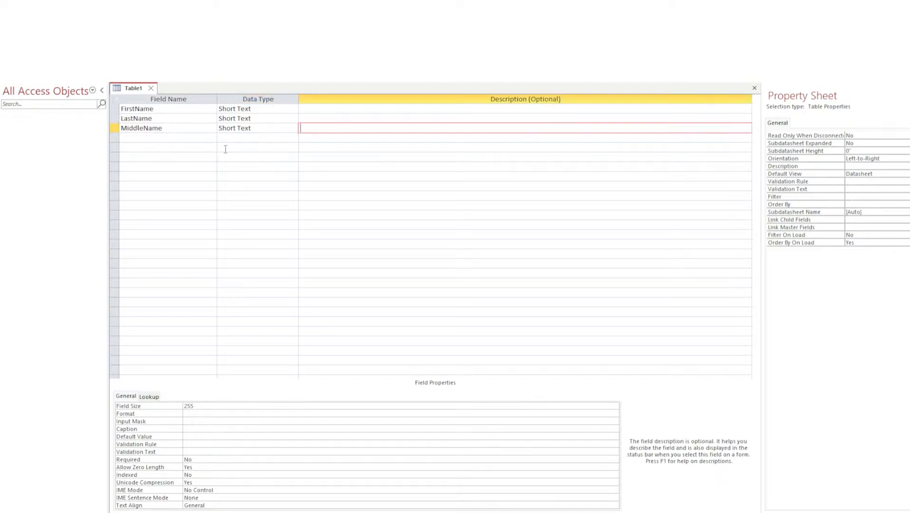
key("Tab")
Add an Age field below MiddleName with the Number data type
type("A")
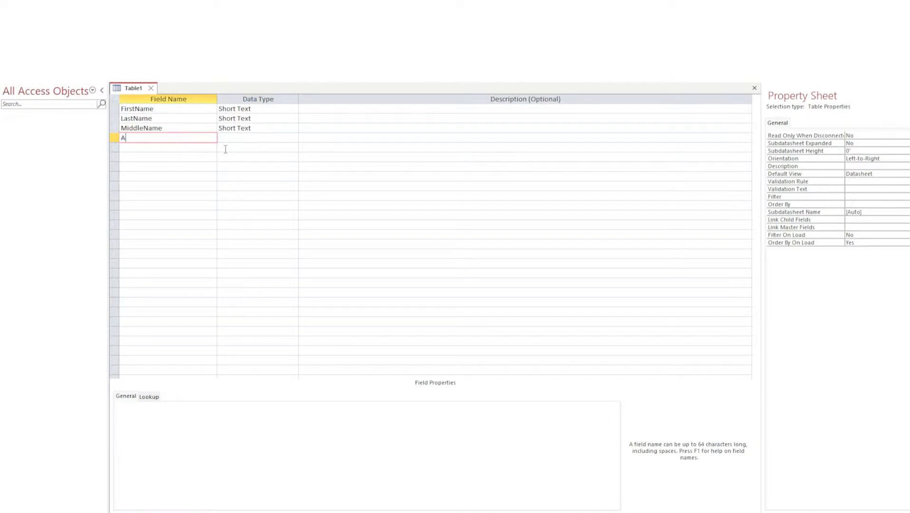
type("ge")
key("Tab")
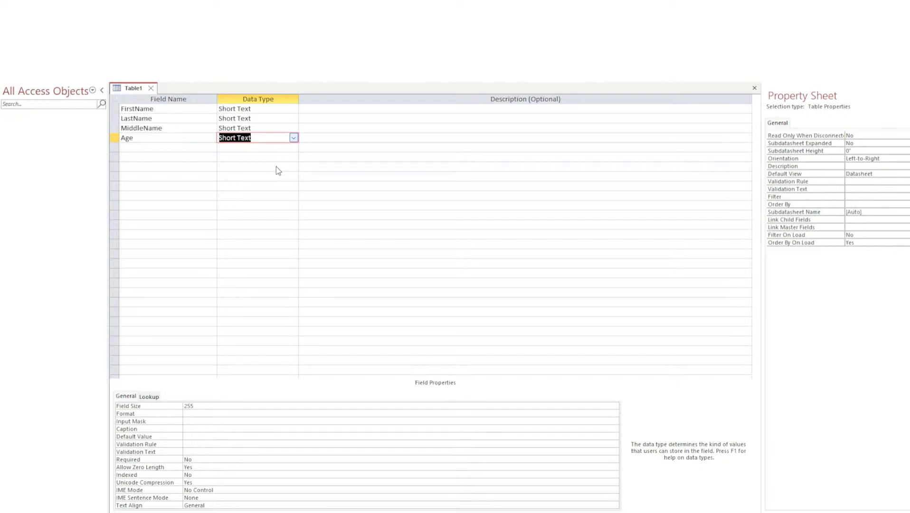
type("n")
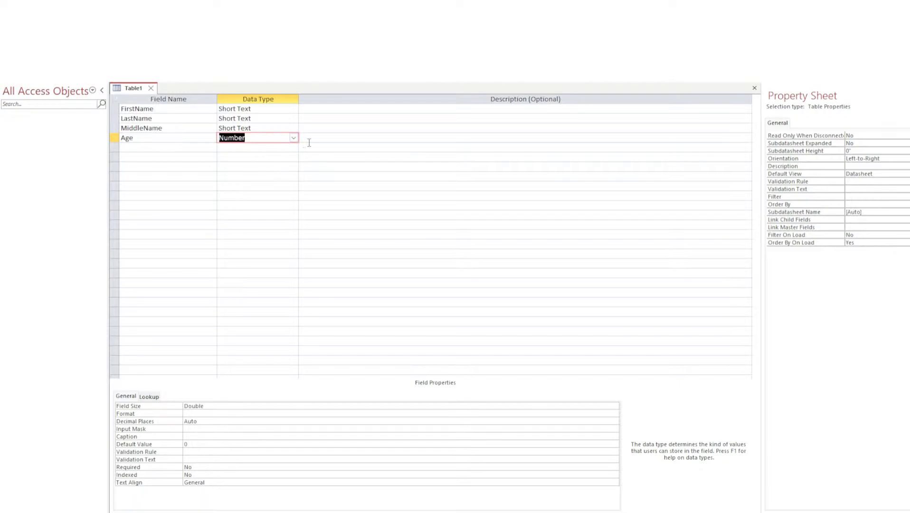
left_click(309, 139)
key("Return")
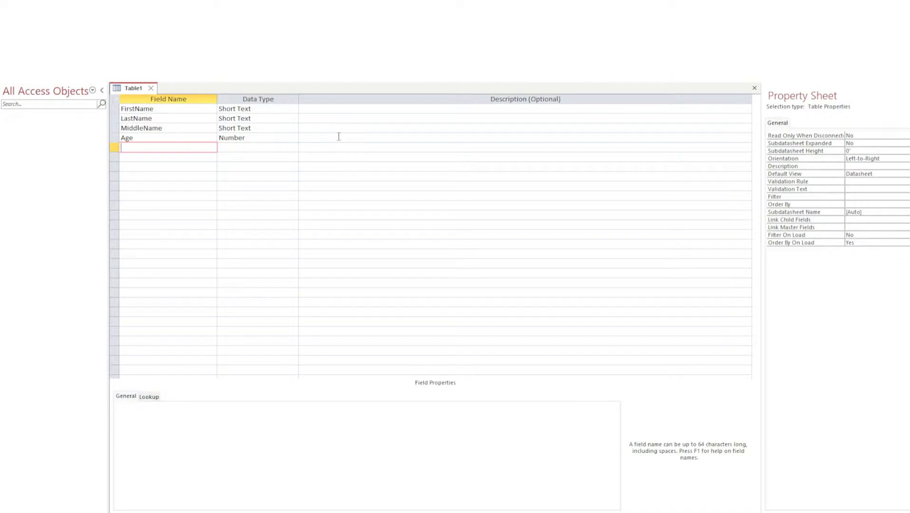
Add a Remarks field below Age with the Long Text data type
type("Remarks")
key("Tab")
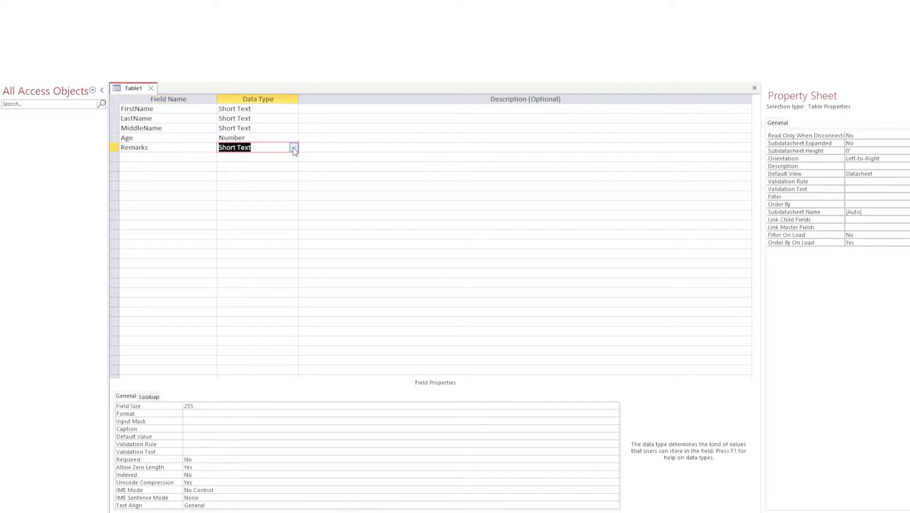
type("Long")
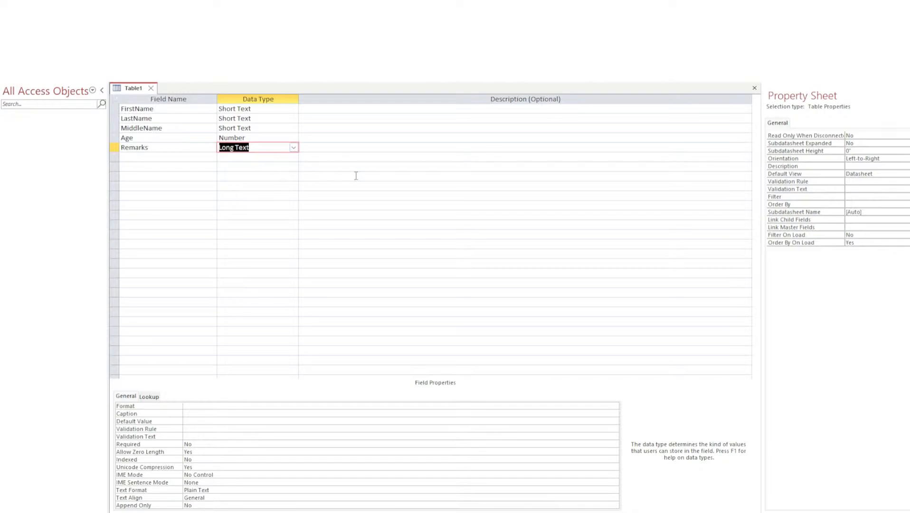
key("Tab")
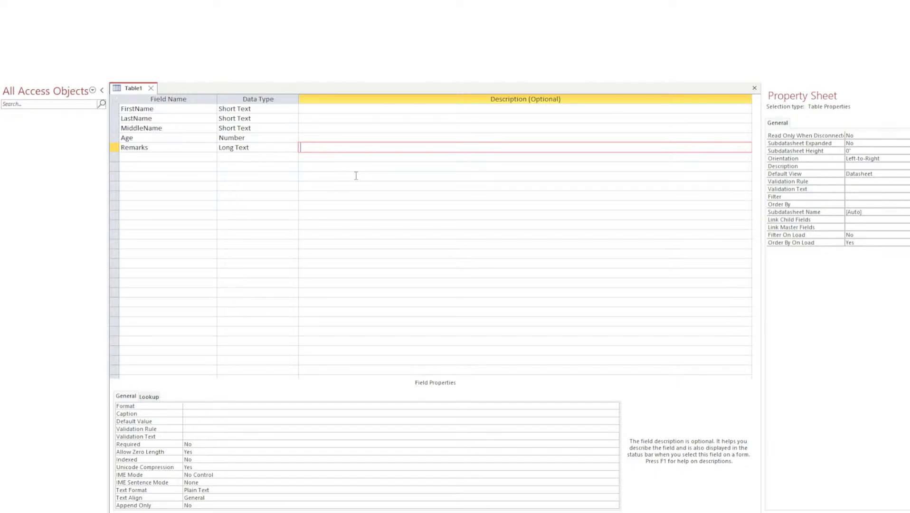
key("Tab")
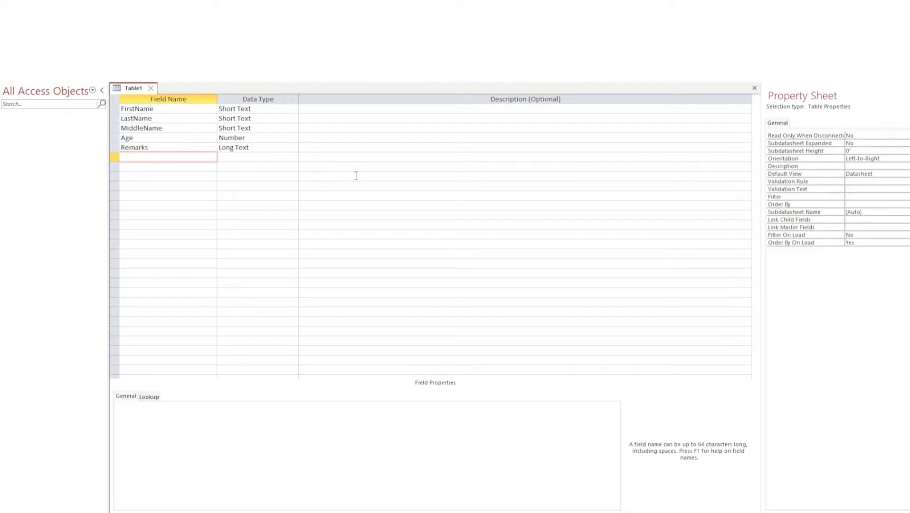
Add a Start field below Remarks with the Date/Time data type
type("Start")
left_click(226, 158)
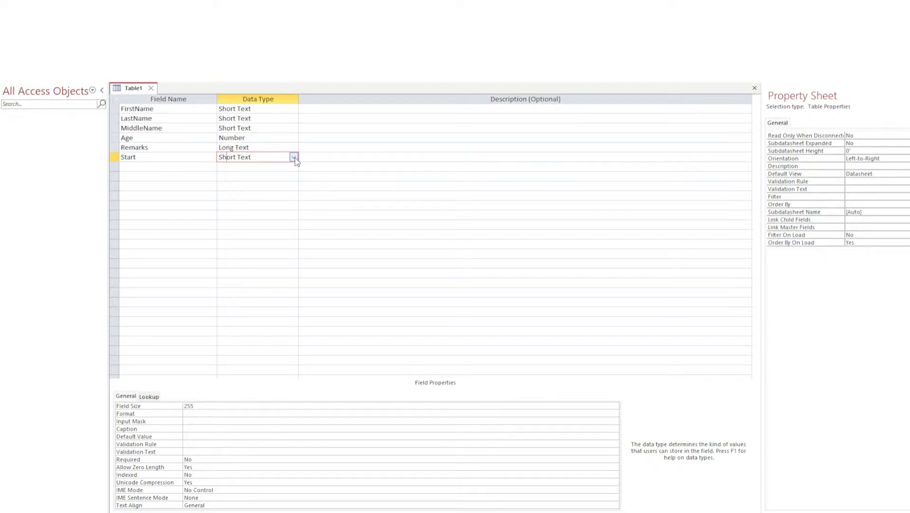
left_click(167, 158)
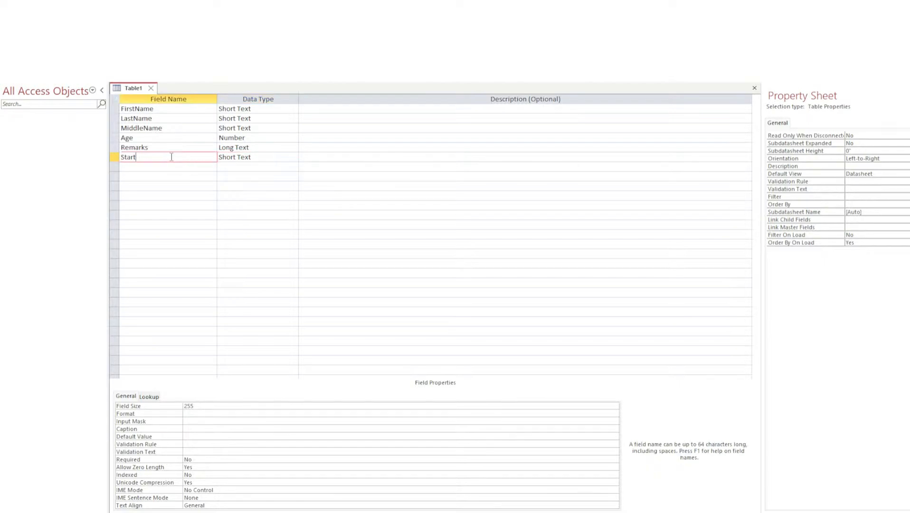
left_click(291, 157)
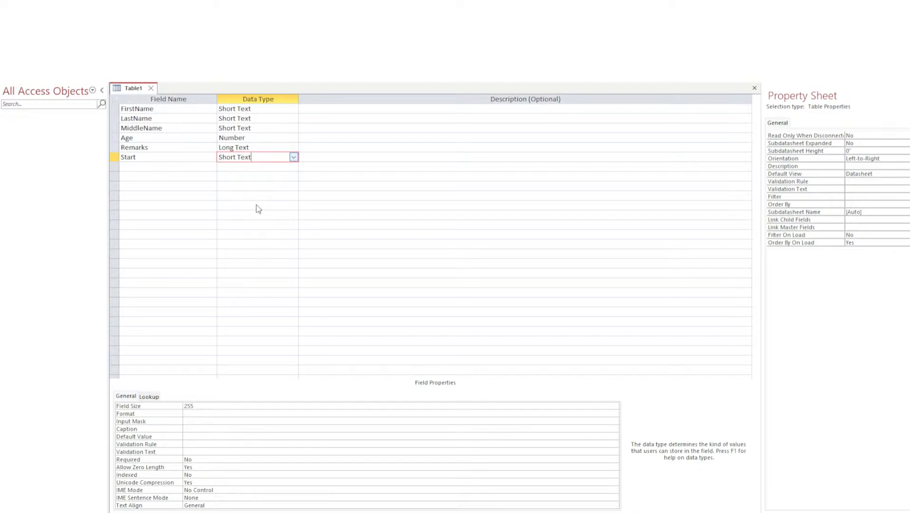
type("Date/Time")
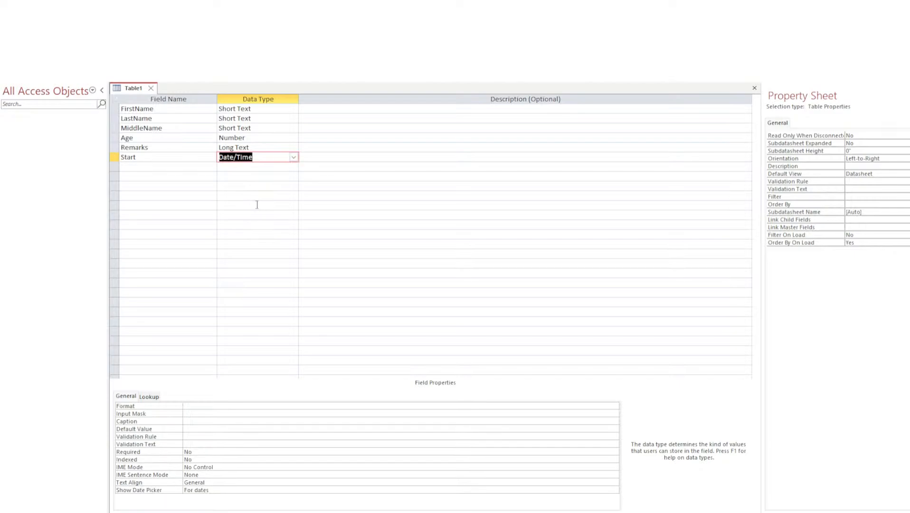
Add a Salary field below Start with the Currency data type
left_click(167, 165)
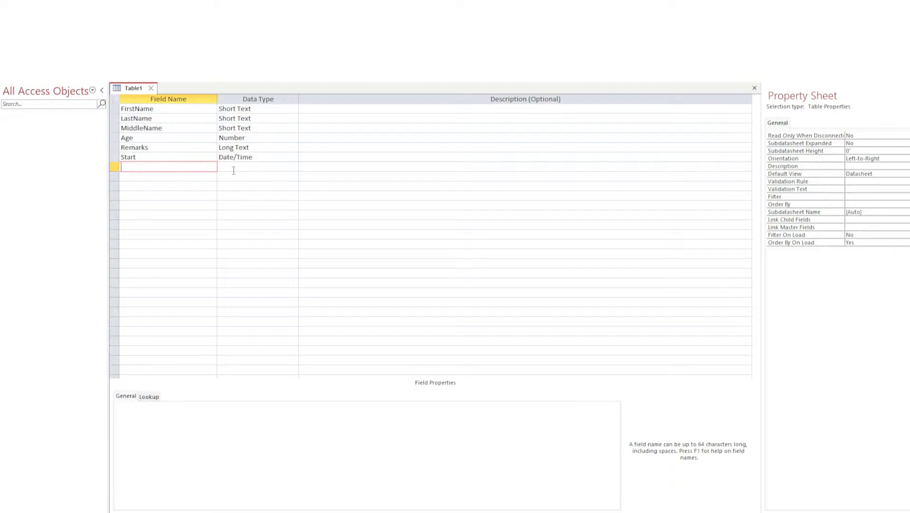
left_click(283, 168)
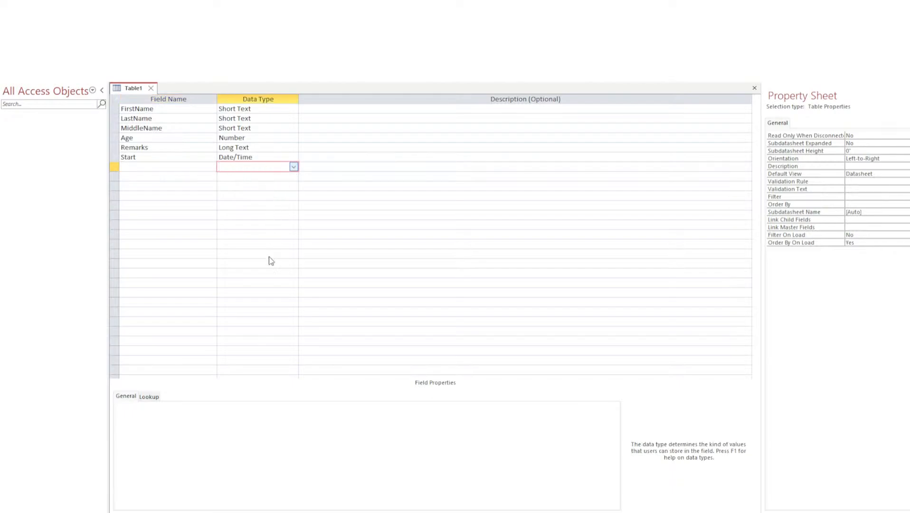
type("cy")
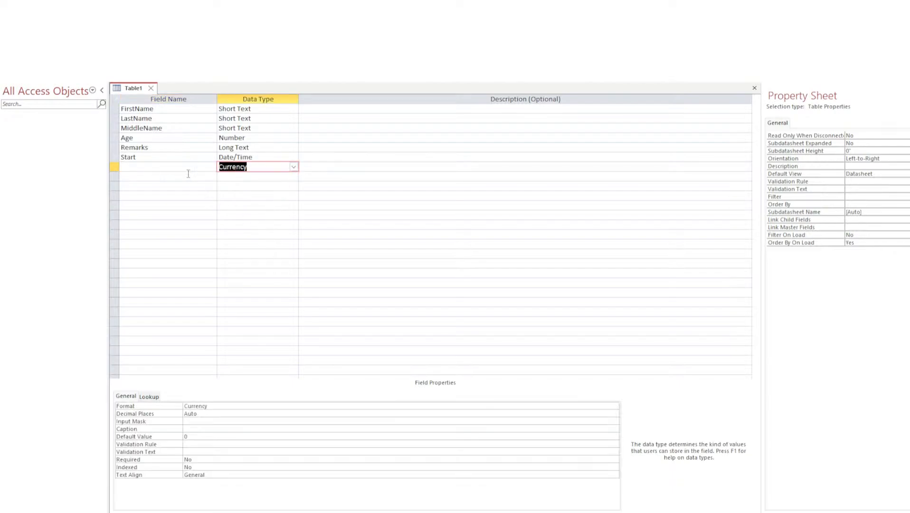
left_click(182, 167)
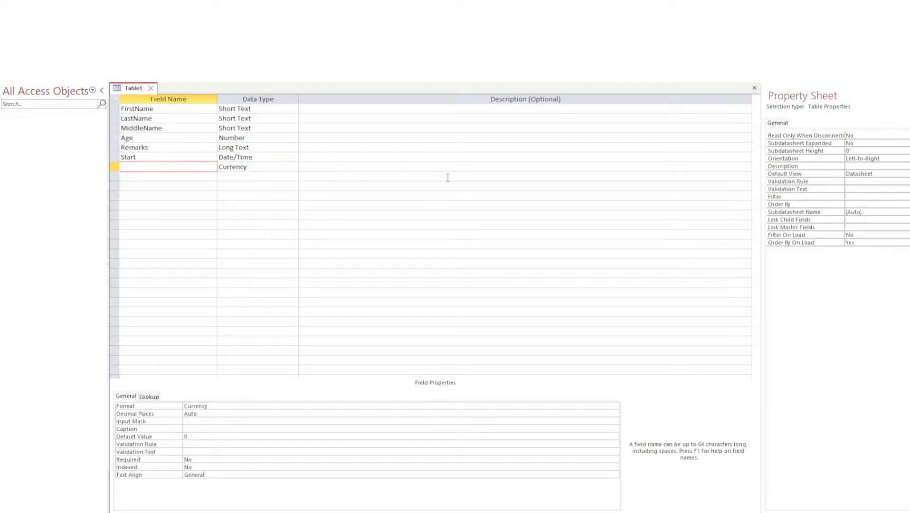
type("Salary")
key("Tab")
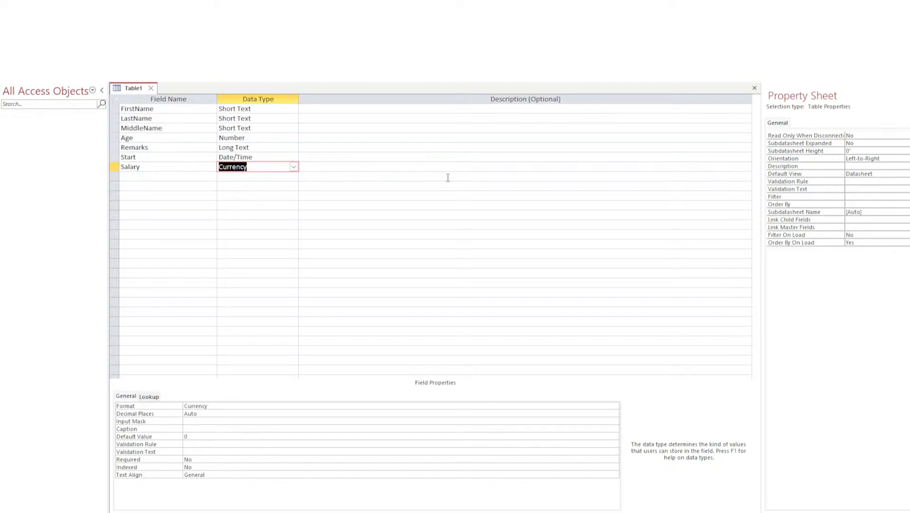
double_click(128, 167)
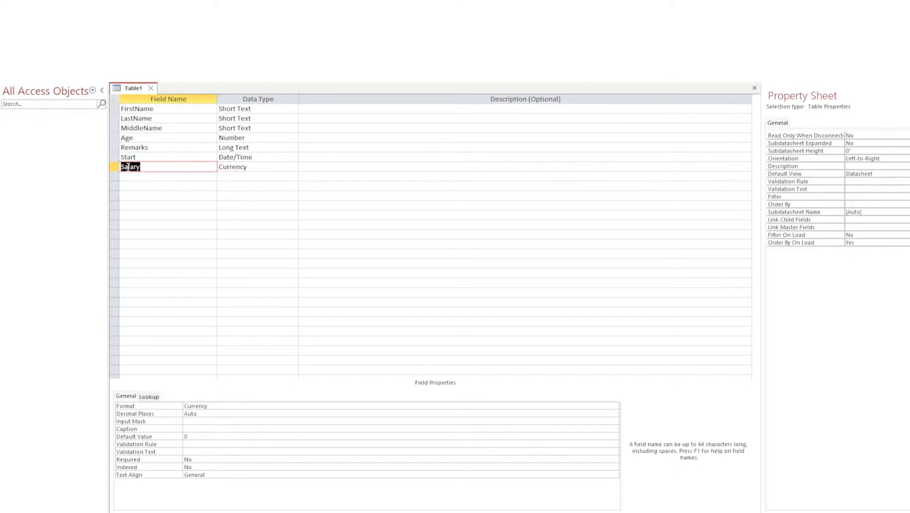
left_click(246, 167)
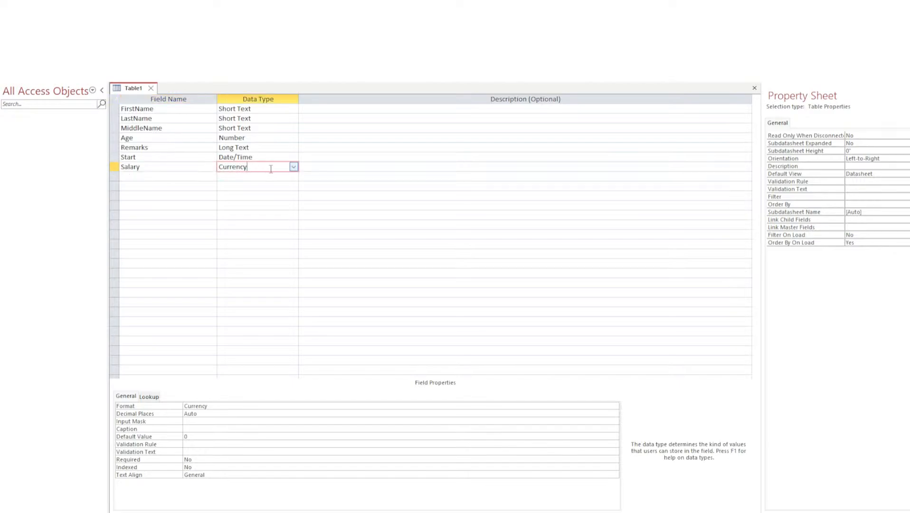
left_click(159, 176)
left_click(243, 177)
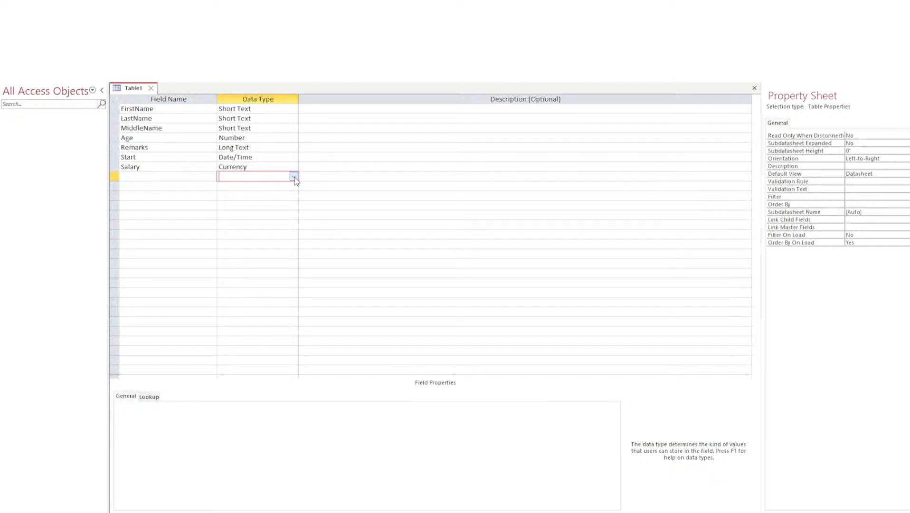
Rename the Salary field as Hourly, keeping its Currency data type
double_click(162, 164)
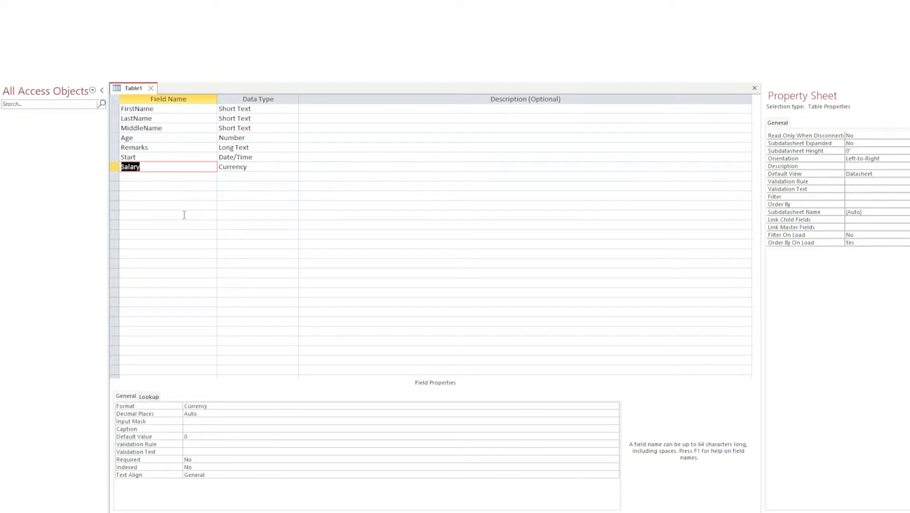
type("Hourly")
key("Tab")
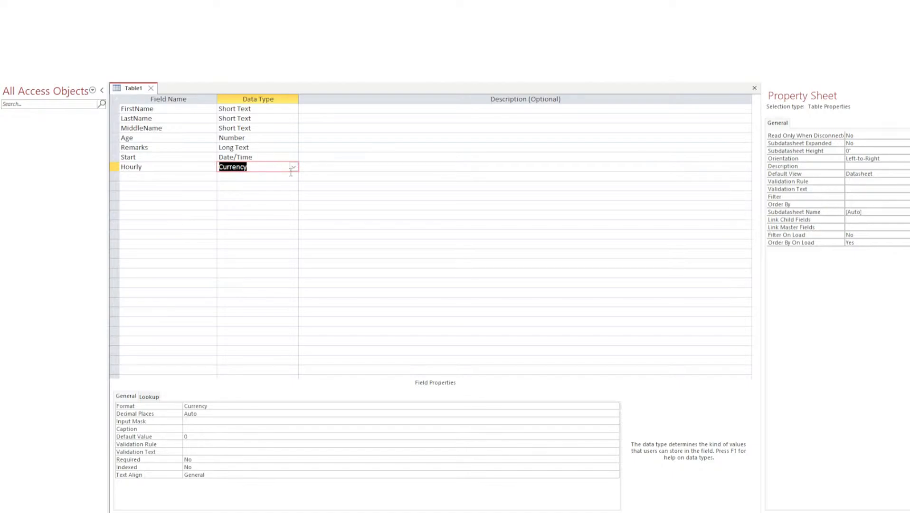
left_click(273, 176)
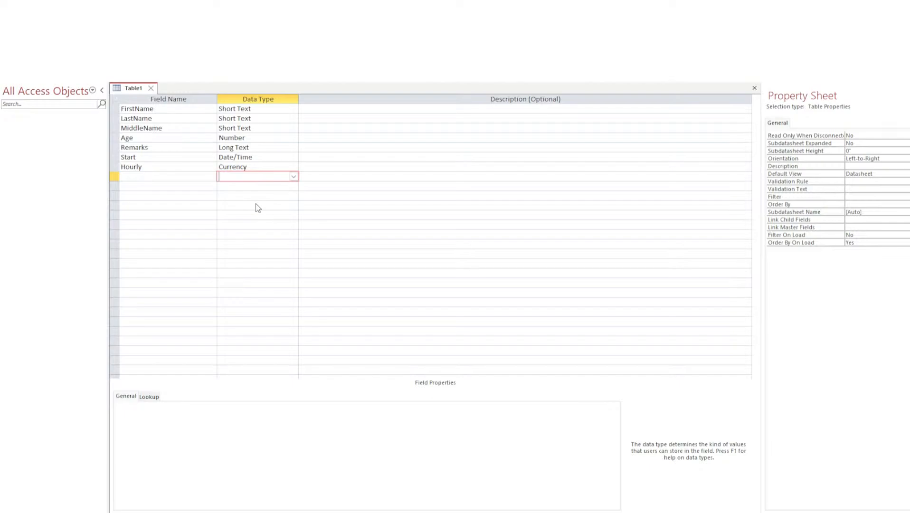
left_click(177, 175)
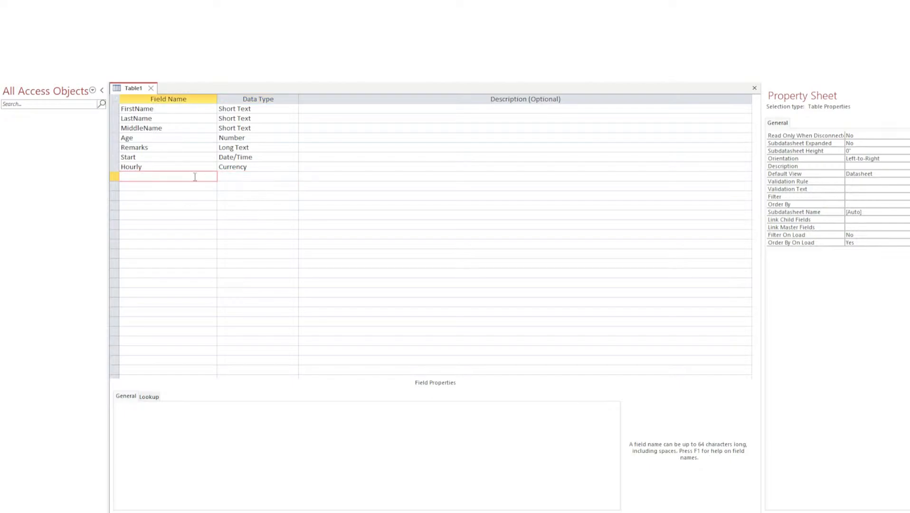
left_click(228, 176)
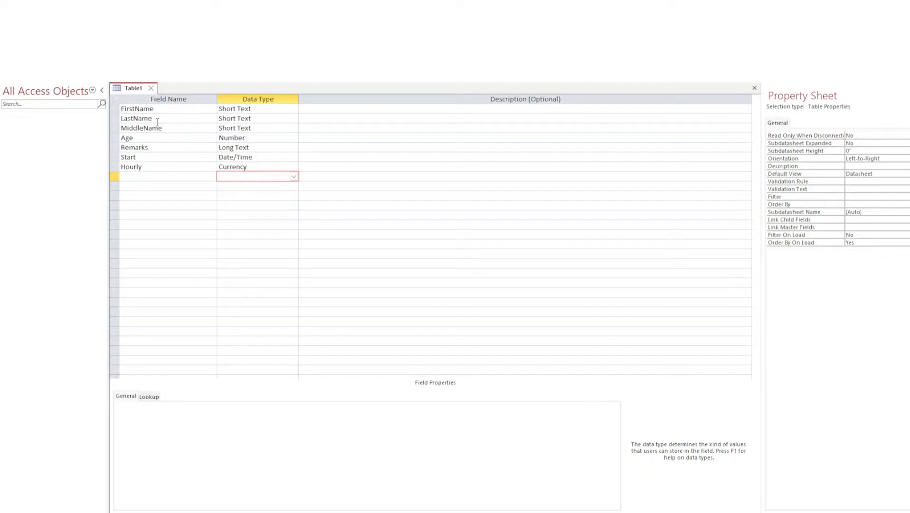
left_click(179, 135)
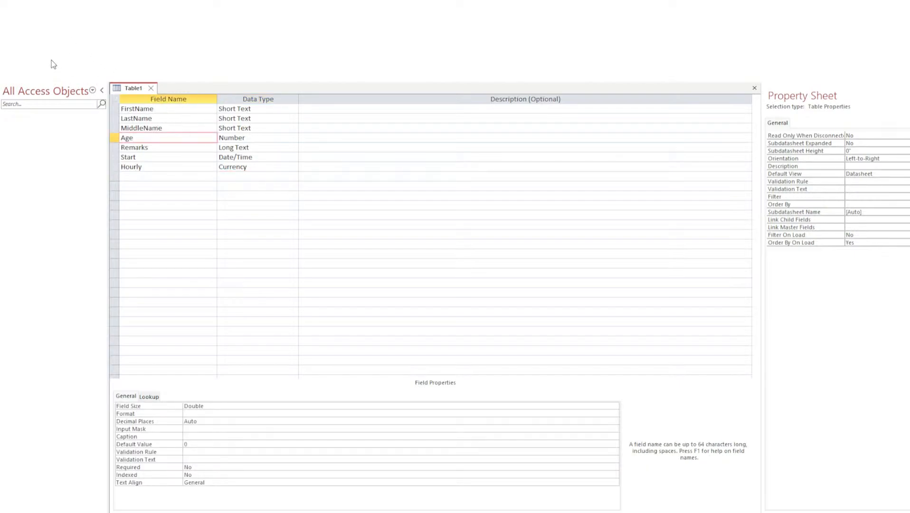
Save the table as employ with an AutoNumber ID field as primary key, and select the ID field
left_click(148, 177)
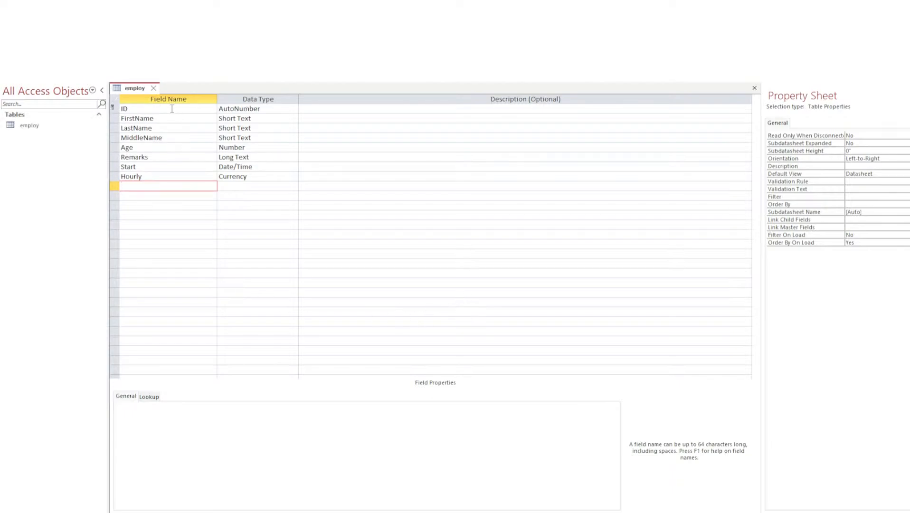
left_click(172, 109)
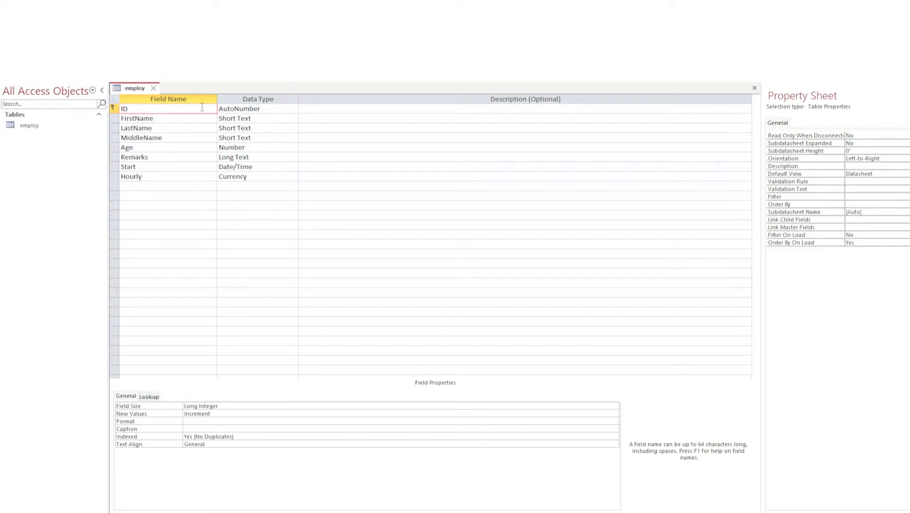
Rename the ID primary key field as EmployeeID, correcting the spelling
type("E")
type("mpok")
key("BackSpace")
key("BackSpace")
key("BackSpace")
type("ploy")
type("o")
type("yee")
left_click(136, 109)
key("BackSpace")
type("p")
left_click(192, 176)
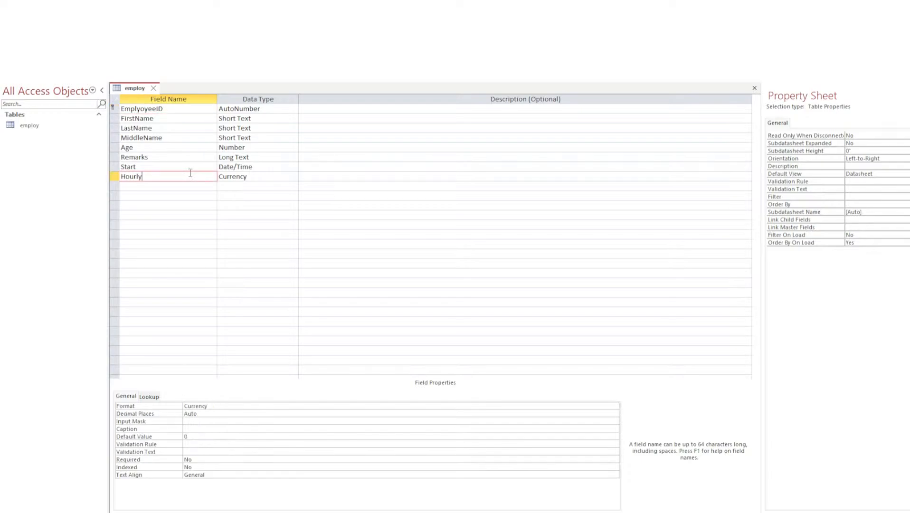
left_click(142, 110)
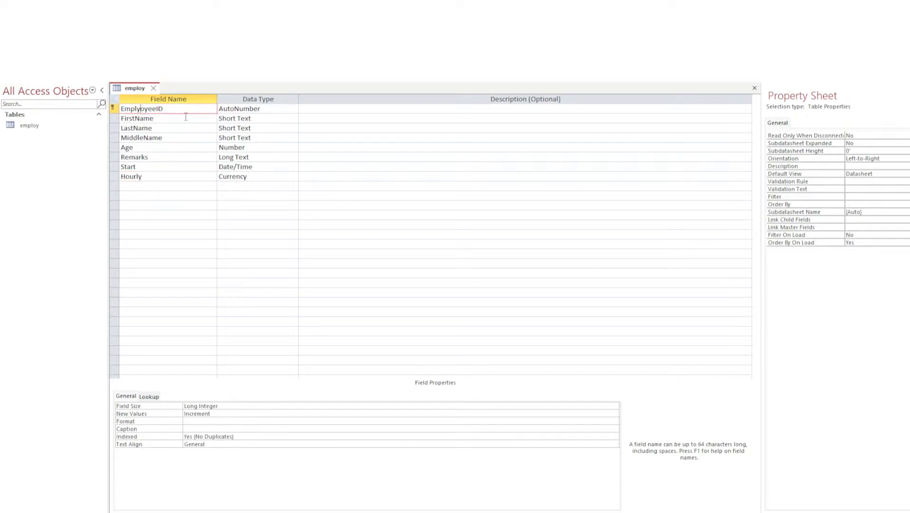
key("BackSpace")
left_click(181, 157)
left_click(189, 179)
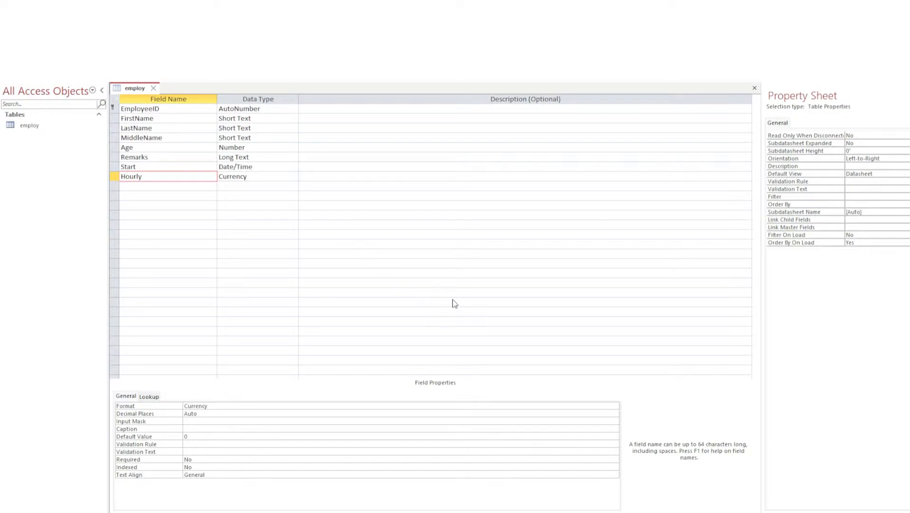
Close the employ table's design and rename the table as employee, leaving it selected
key("ctrl+w")
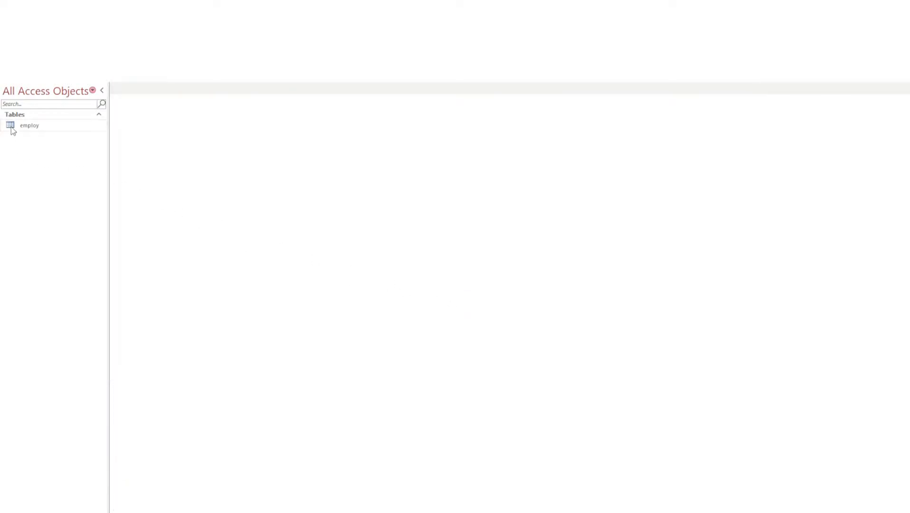
left_click(48, 131)
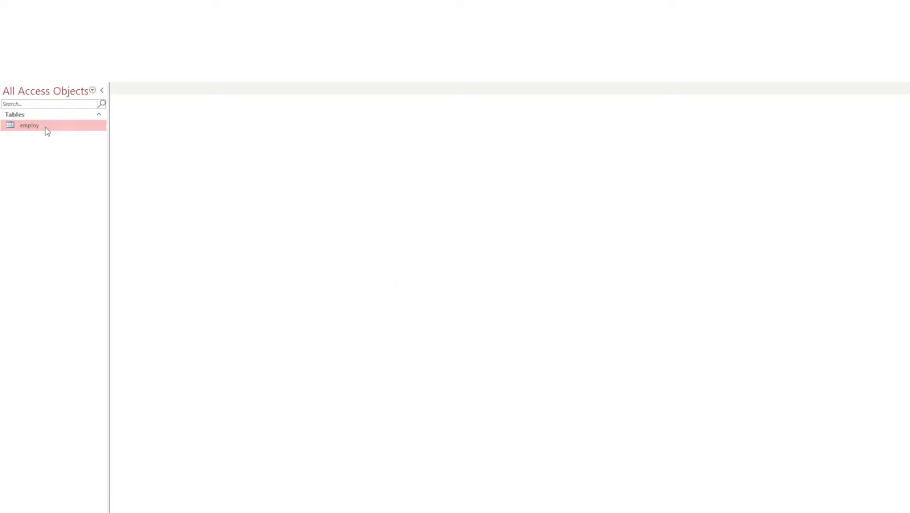
key("F2")
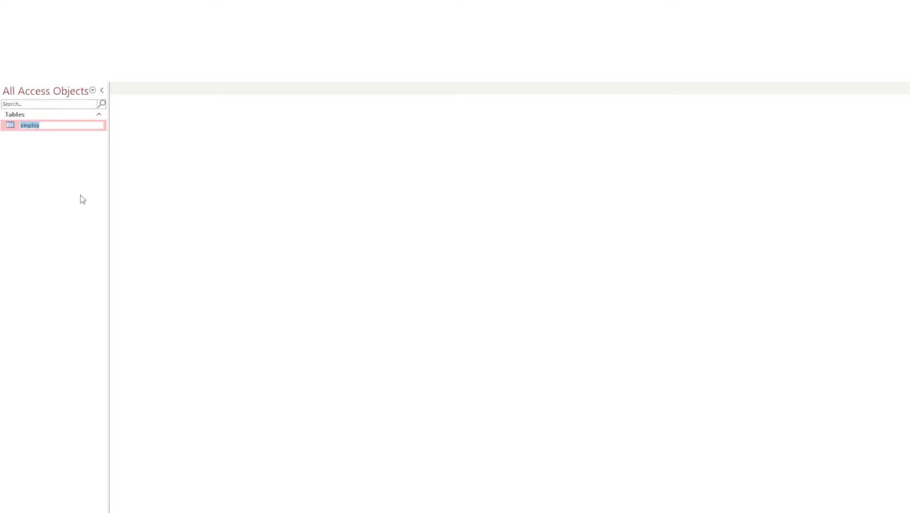
left_click(52, 125)
type("ee")
key("Return")
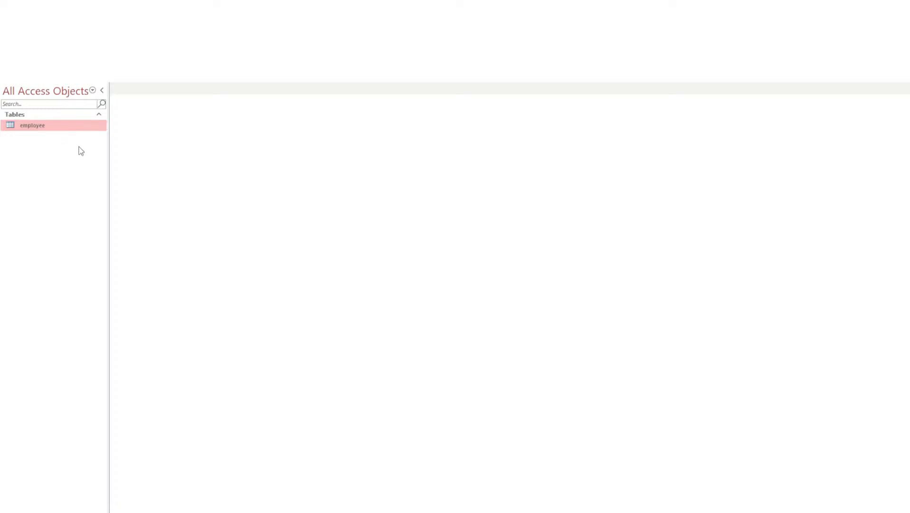
left_click(36, 127)
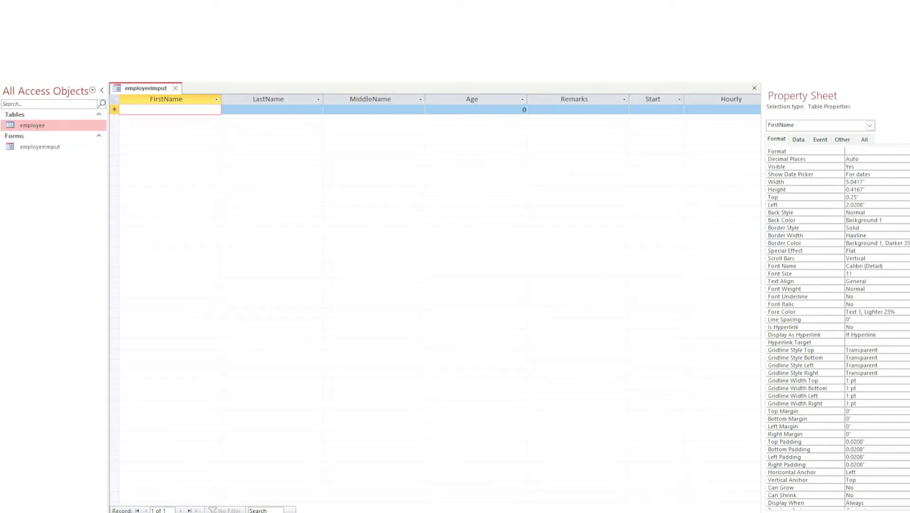
Close the property sheet and enter the first employee's first and last names in the employeeImput form, leaving the middle name blank
left_click(907, 93)
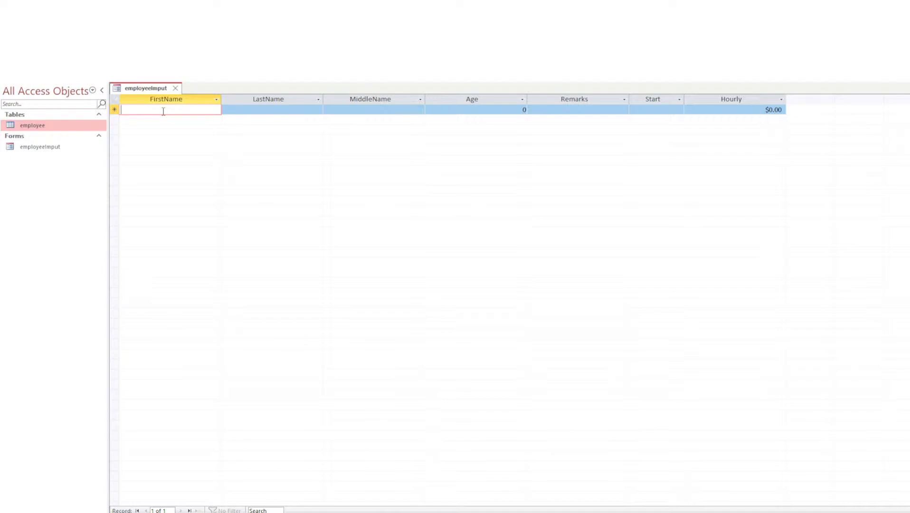
type("e")
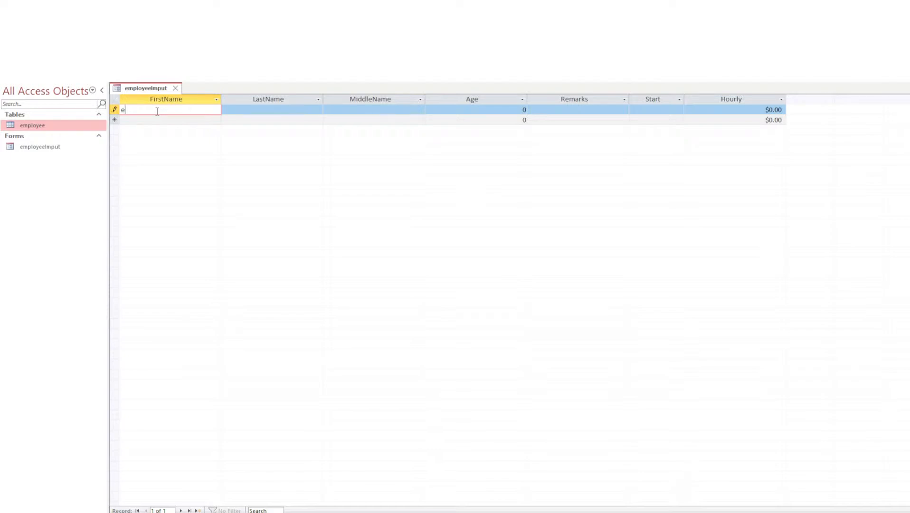
key("BackSpace")
type("John`")
key("BackSpace")
key("Tab")
type("S")
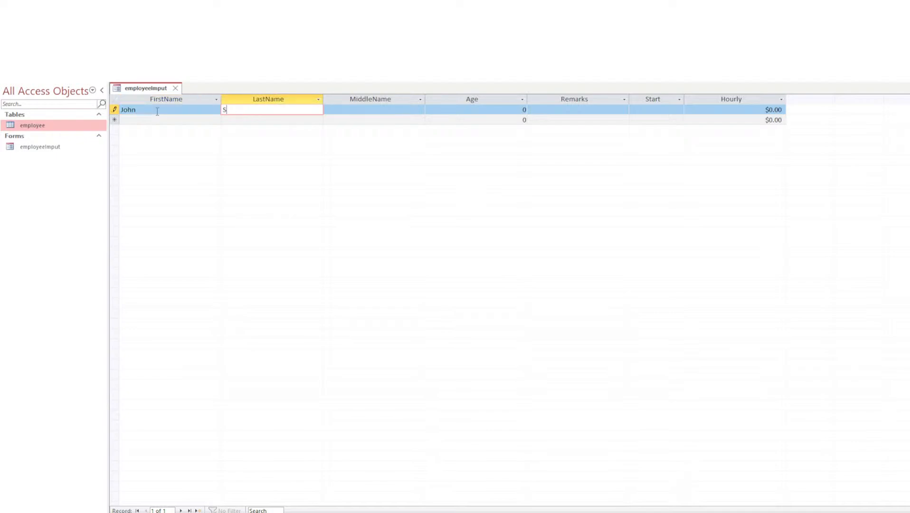
type("mith")
key("Tab")
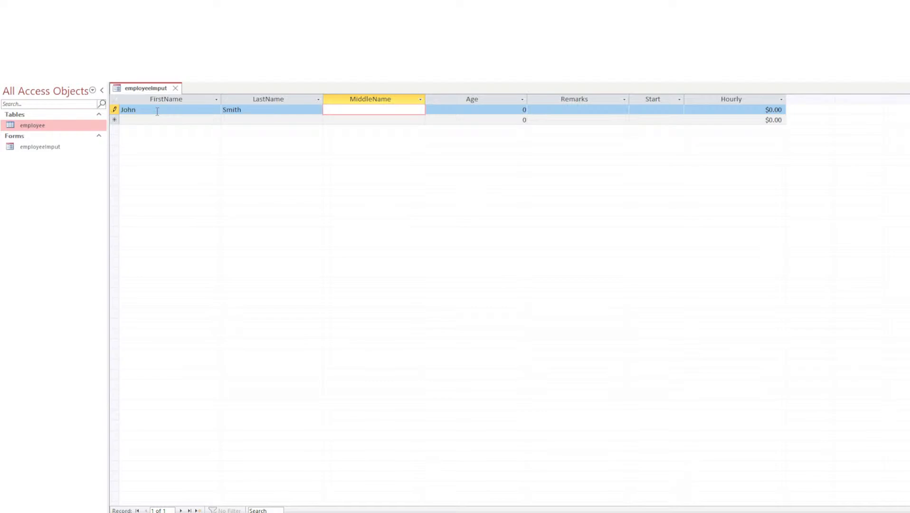
key("Tab")
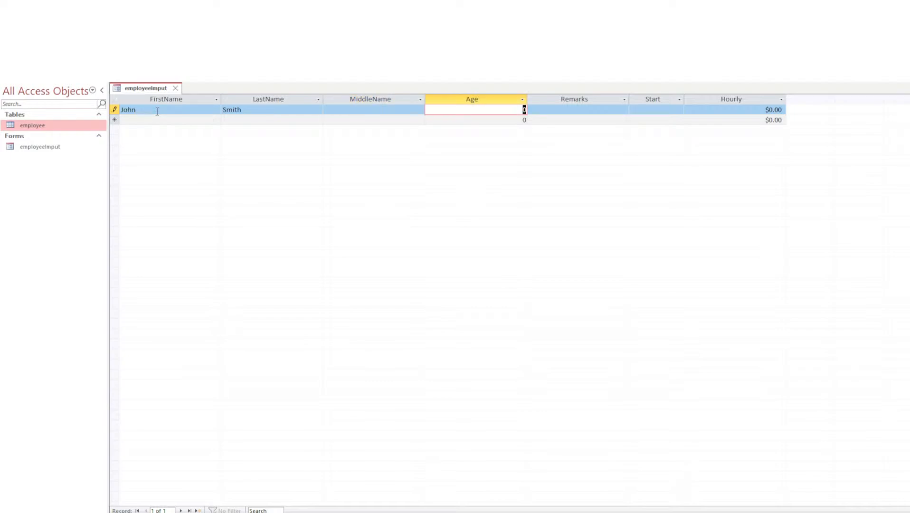
Complete the first employee's record with age 23, blank remarks, start date 4/22/2023 and hourly pay of $55.00
type("23")
key("Tab")
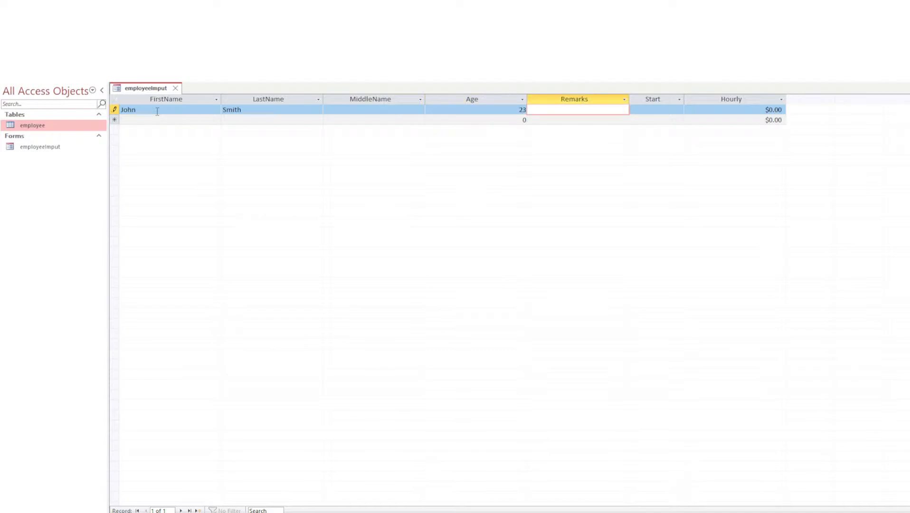
key("Tab")
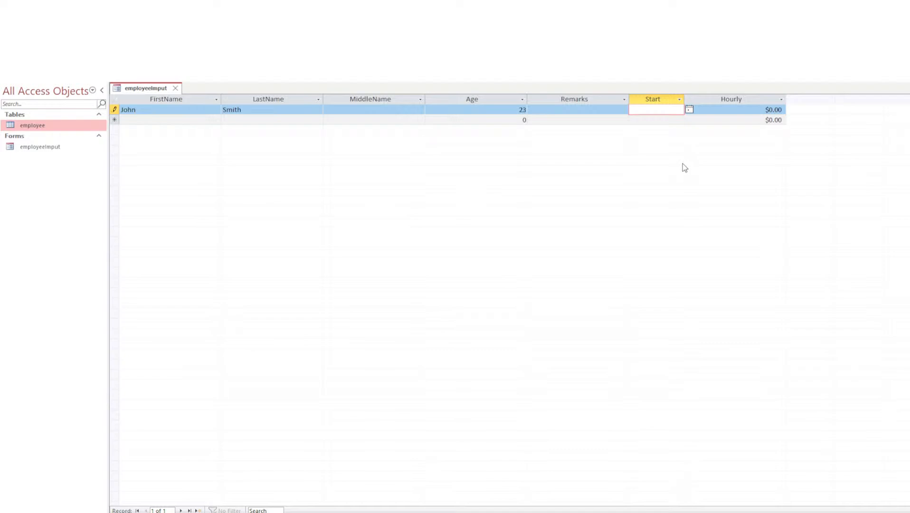
key("ctrl+semicolon")
left_click(704, 108)
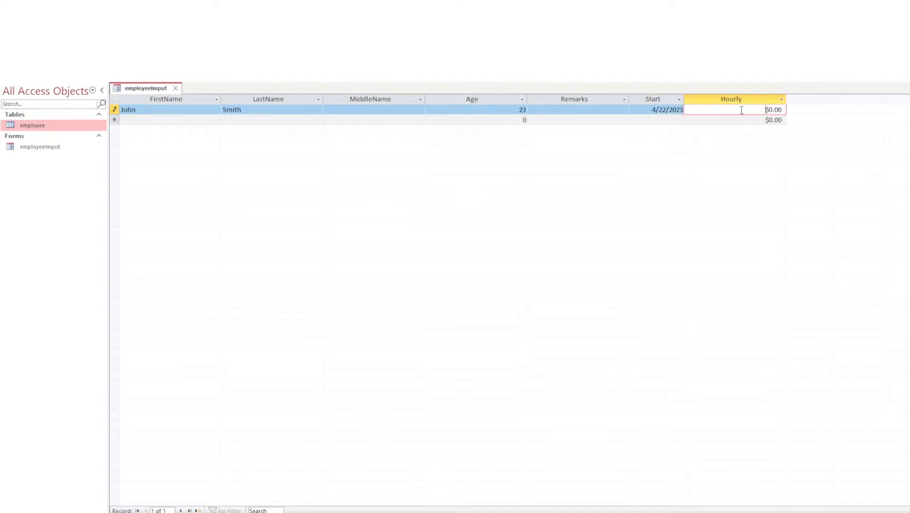
left_click_drag(741, 110, 901, 111)
type("55")
key("Return")
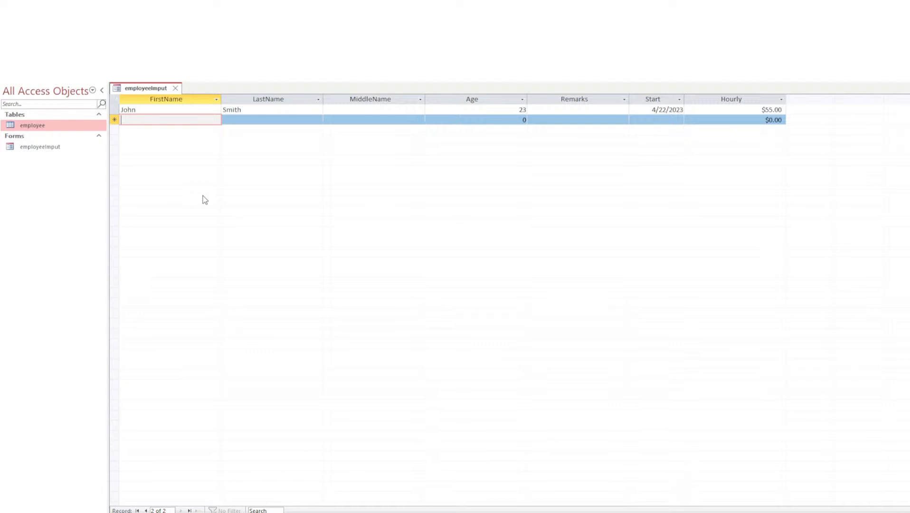
Enter the second employee's first and last names in a new record, leaving the middle name blank
type("Mary")
key("Tab")
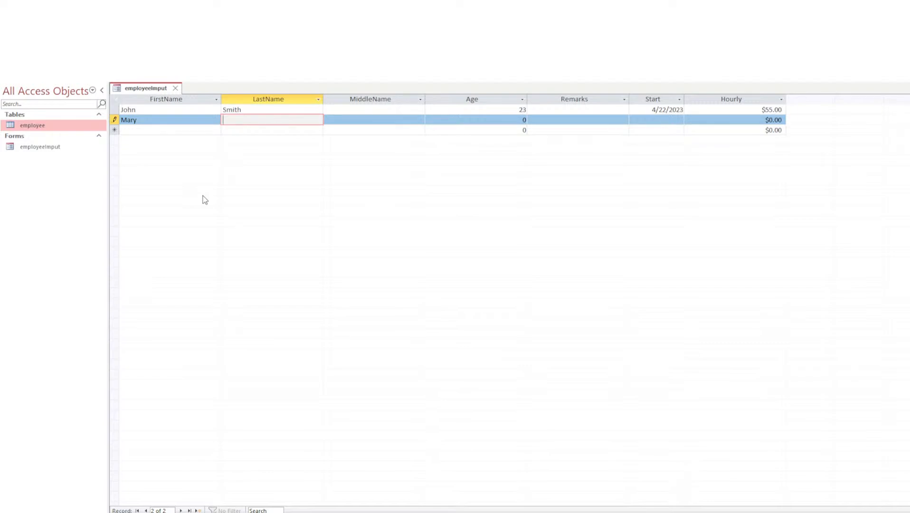
type("Lee")
key("Tab")
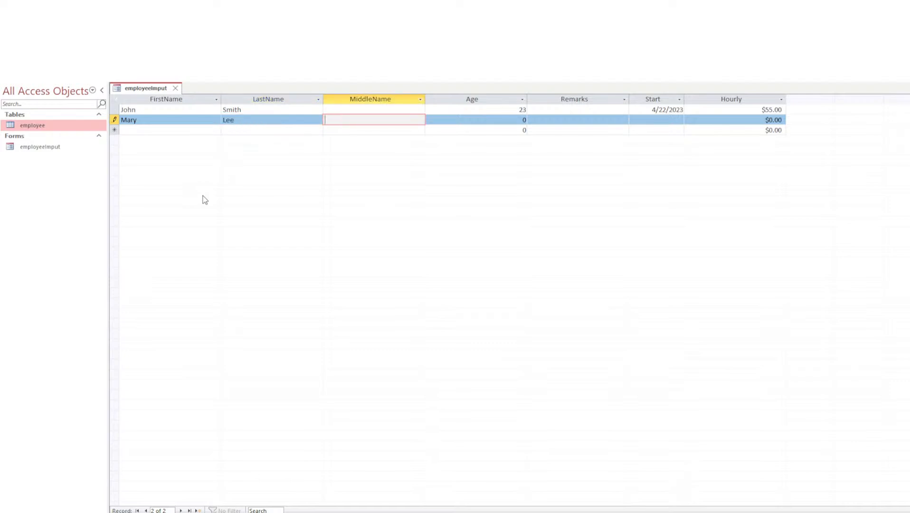
key("Tab")
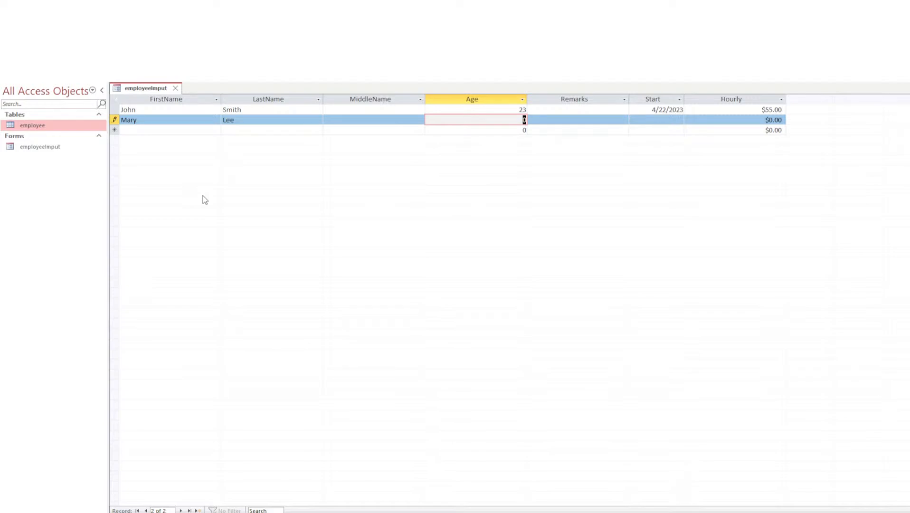
Complete the second employee's record with age 25, blank remarks, start date 4/22/2023 and hourly pay of $55.00
type("25")
key("Tab")
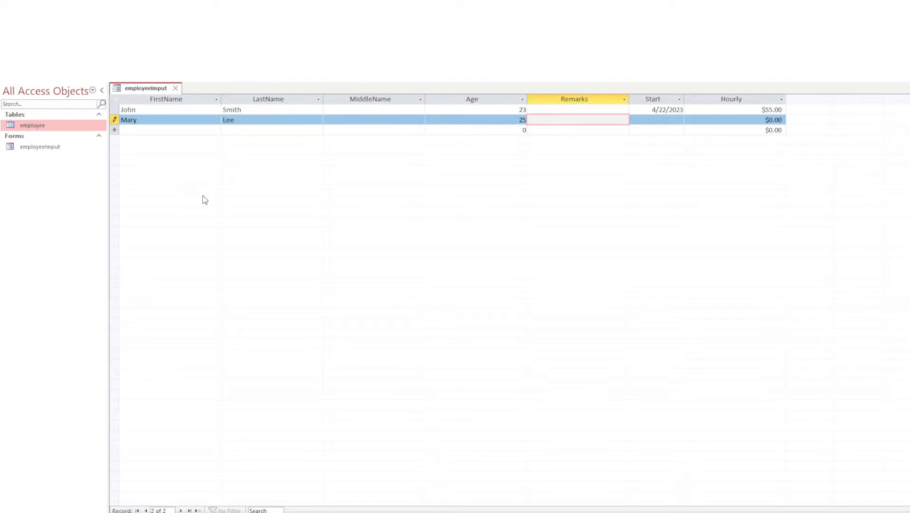
key("Tab")
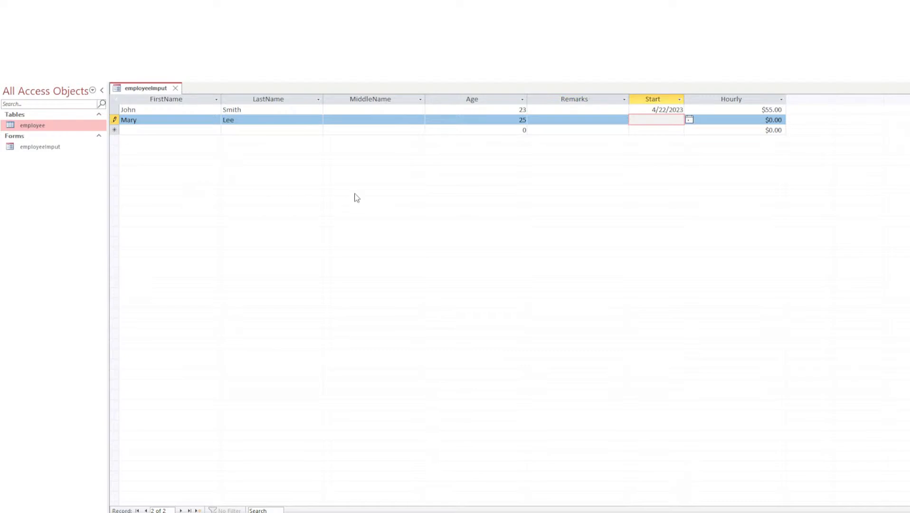
left_click(689, 122)
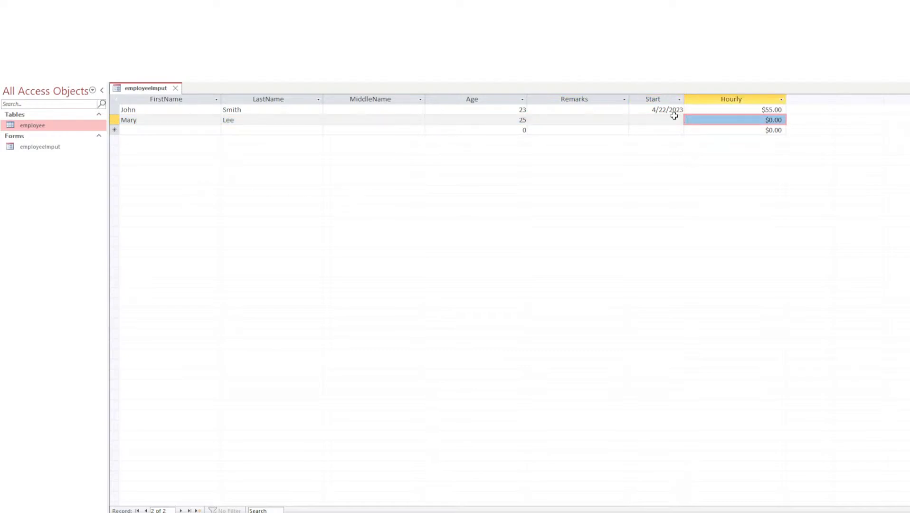
left_click(673, 119)
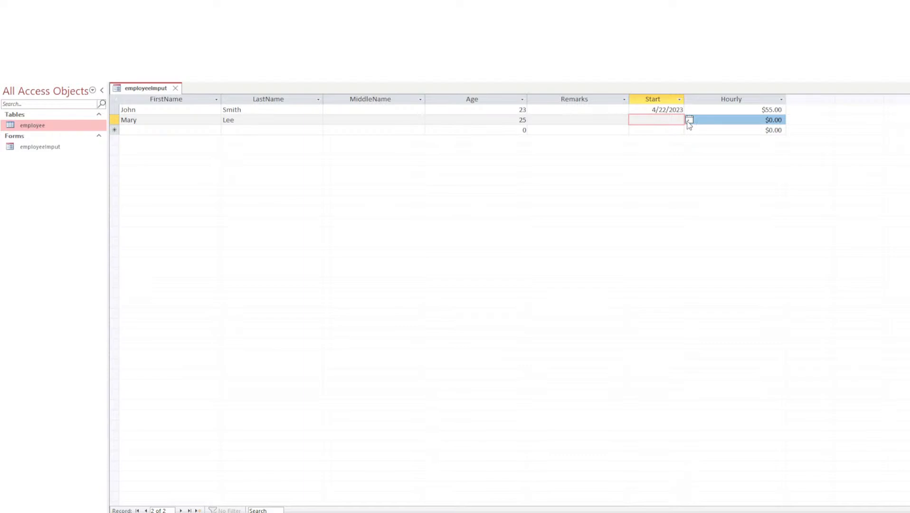
key("ctrl+semicolon")
left_click_drag(751, 120, 781, 114)
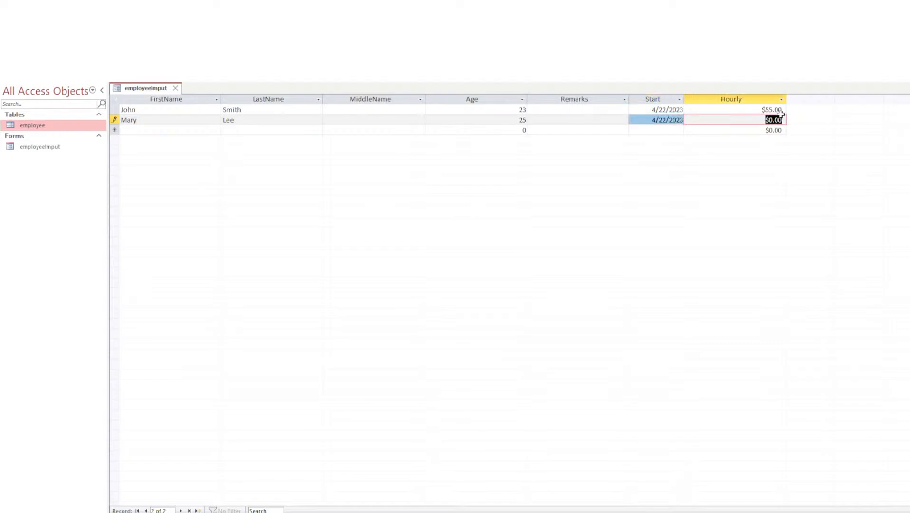
type("55")
key("Tab")
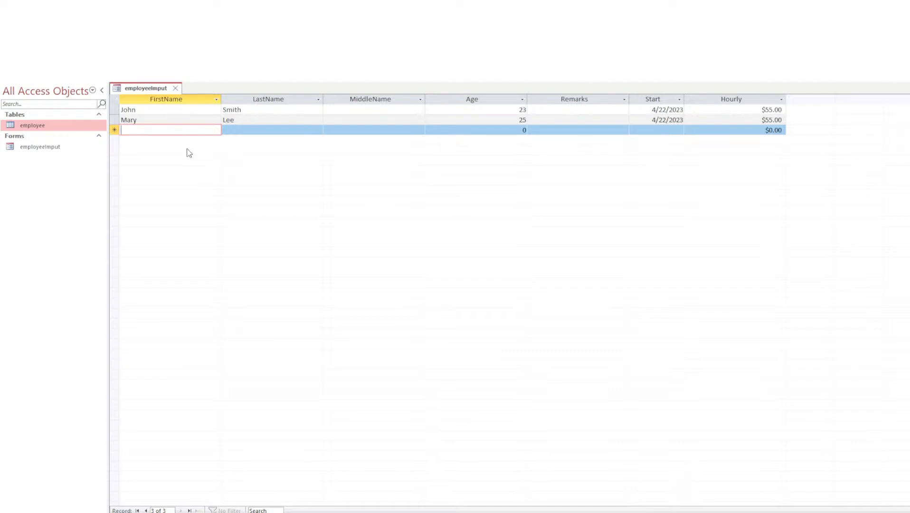
Close the employeeImput form and open the employee table to check the EmployeeID values of the records
left_click(175, 88)
double_click(11, 126)
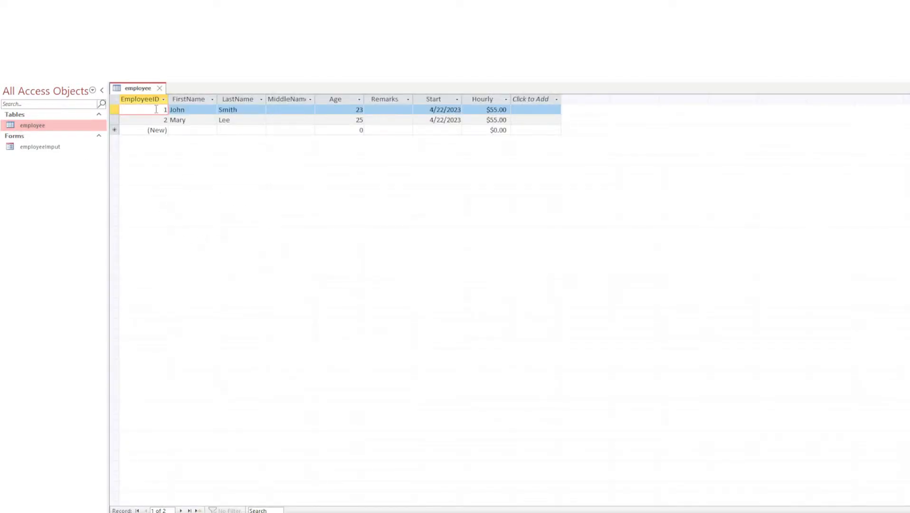
left_click(156, 120)
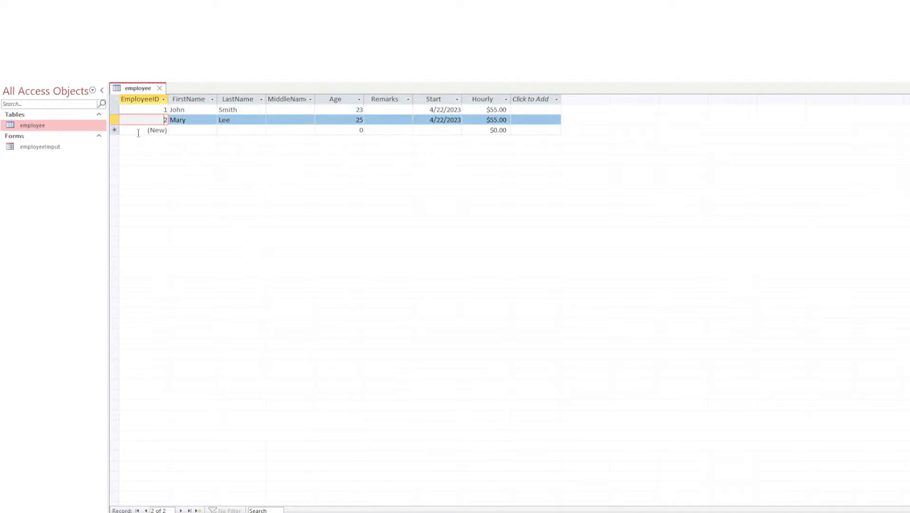
left_click(180, 129)
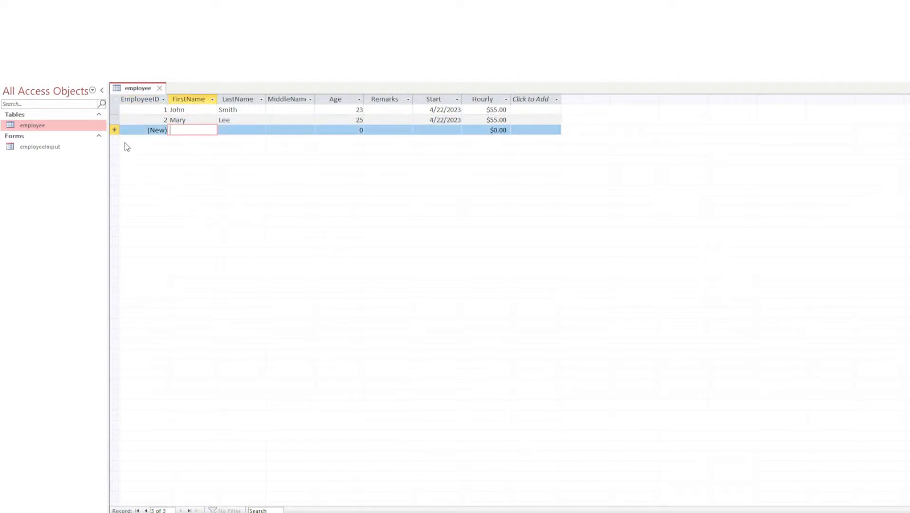
left_click(143, 129)
left_click_drag(144, 129, 207, 131)
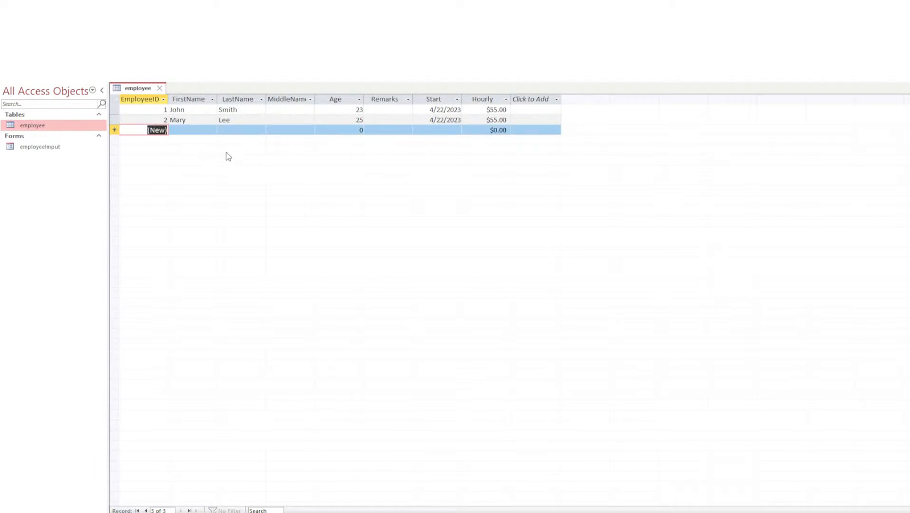
Enter the third employee's first, last and middle names in a new record of the employee table
left_click(176, 131)
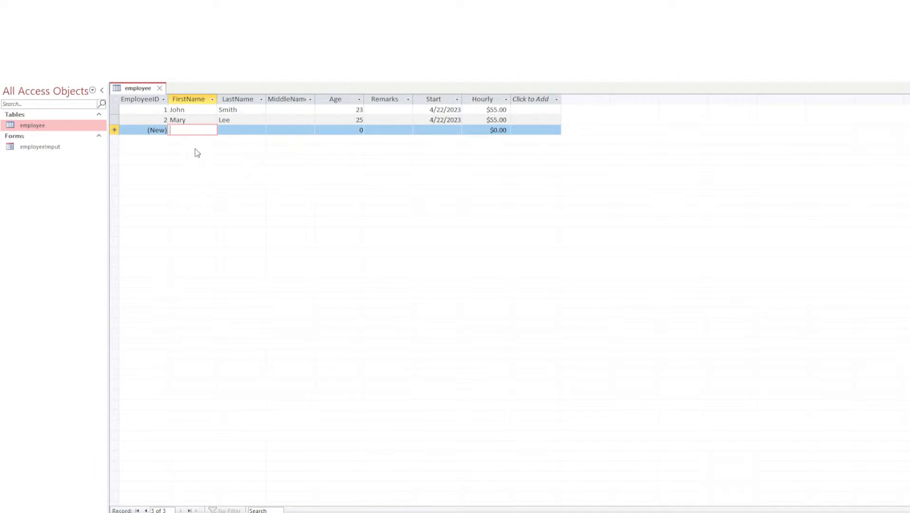
type("Mark")
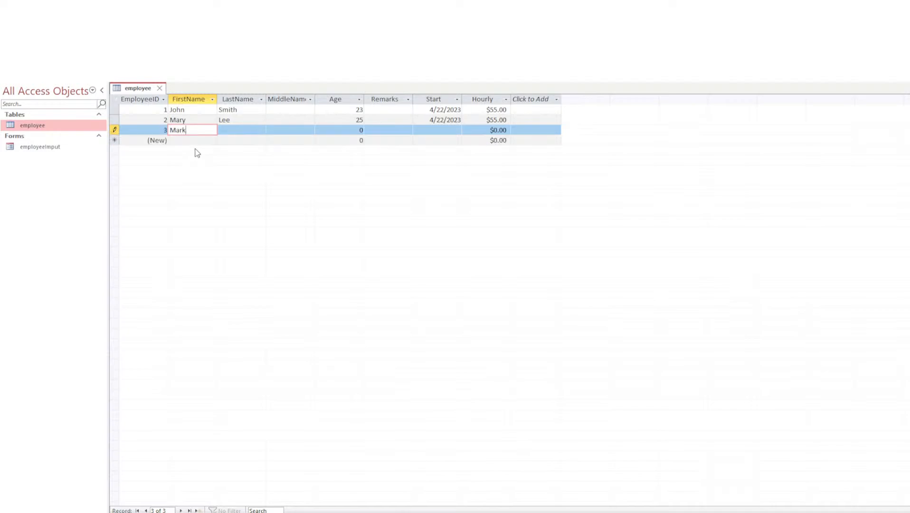
key("Tab")
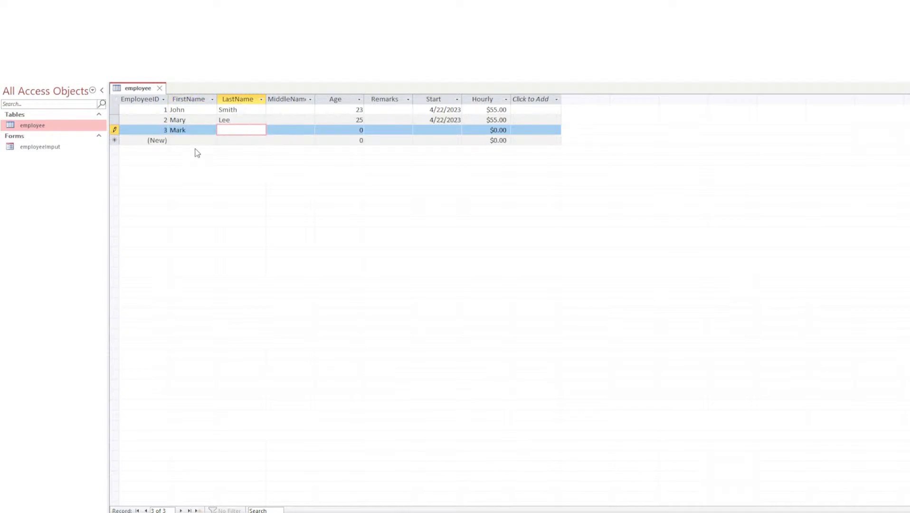
type("Robinson")
key("Tab")
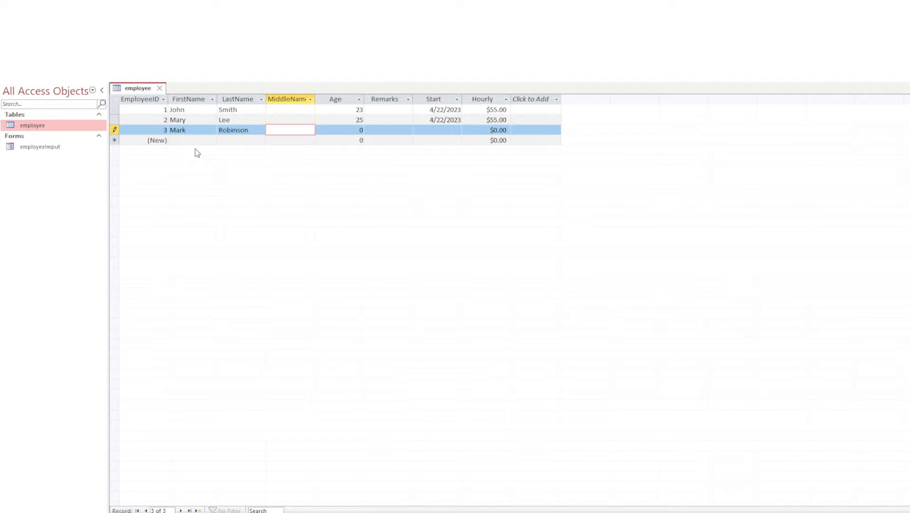
type("Jack")
key("Tab")
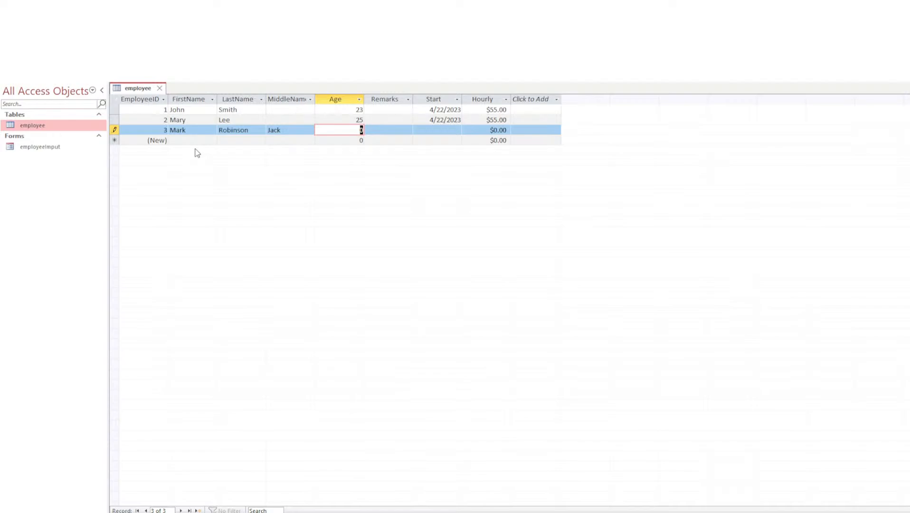
Complete the third employee's record with age 34, blank remarks, start date 4/4/2021 and hourly pay of $75.00, and close the table
type("34")
key("Tab")
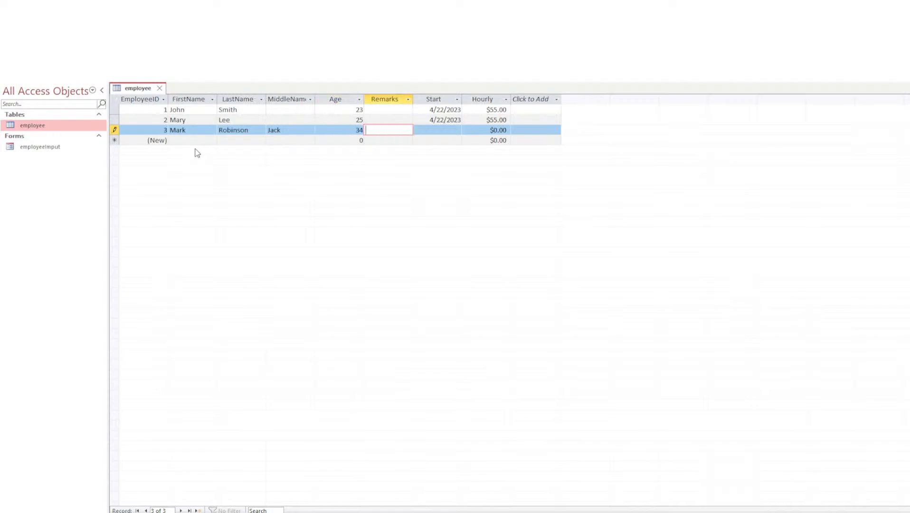
key("Tab")
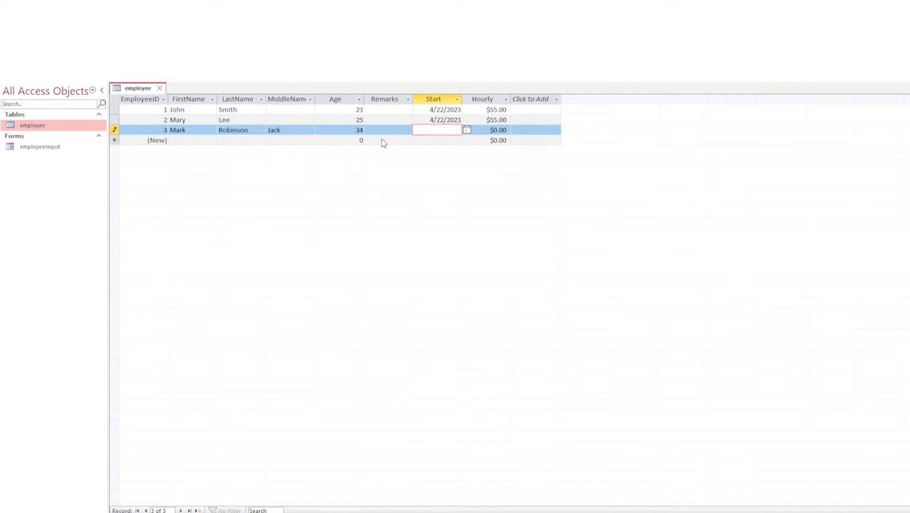
type("3/14/2023")
left_click_drag(457, 130, 461, 130)
type("4/4/21")
key("Tab")
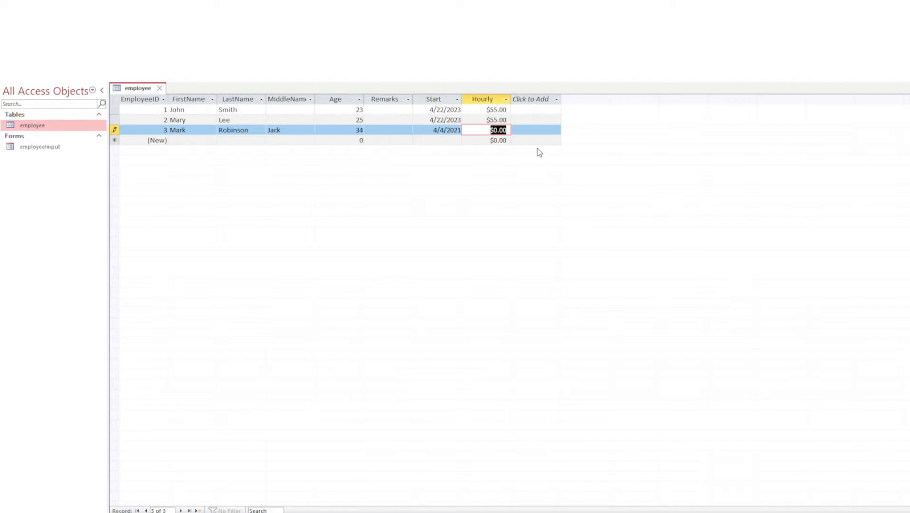
type("75")
key("Tab")
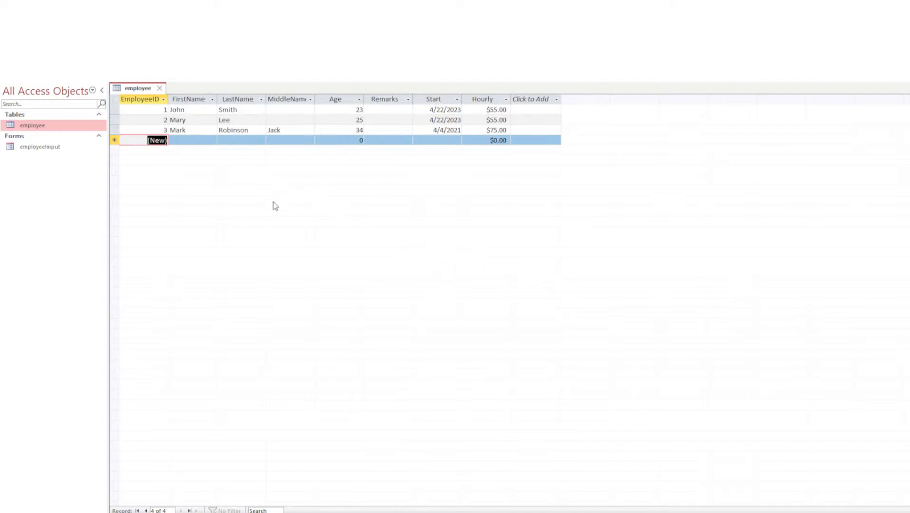
left_click(160, 88)
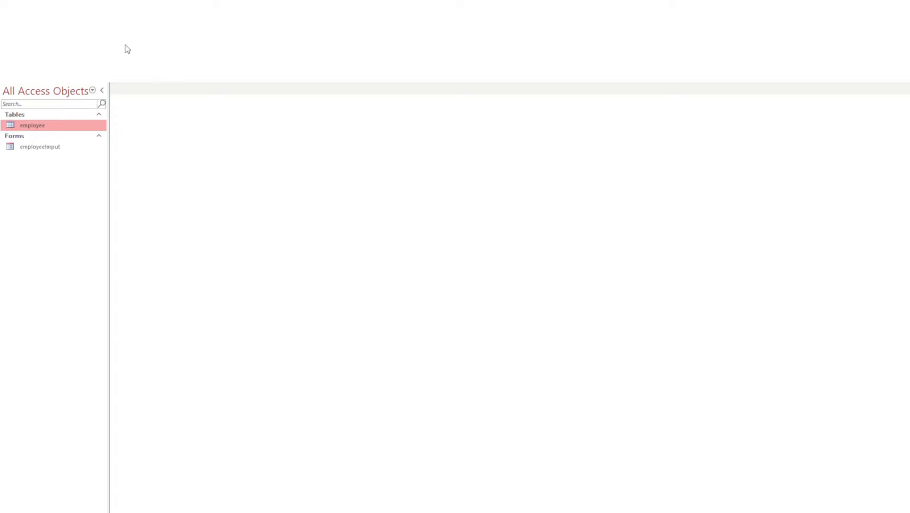
Create a new query in design view, add the employee table and enlarge its field list to fit all fields
left_click(163, 49)
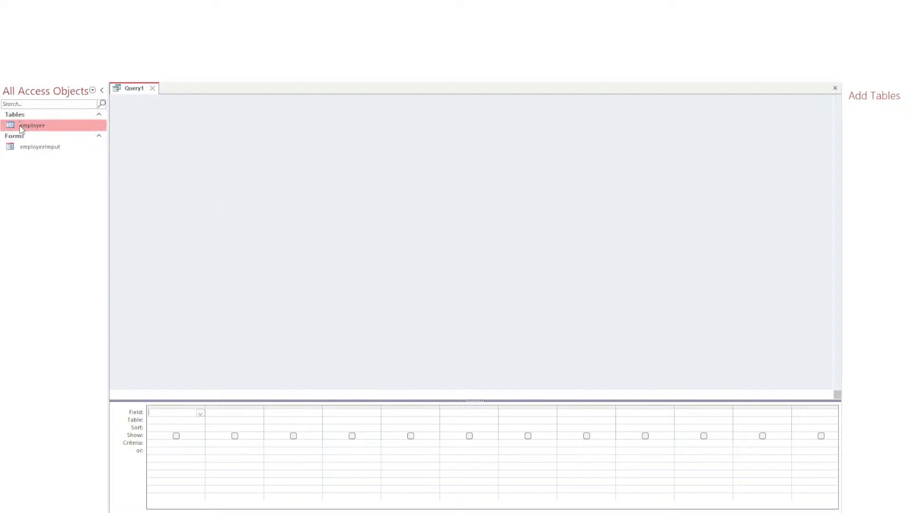
left_click_drag(19, 125, 349, 181)
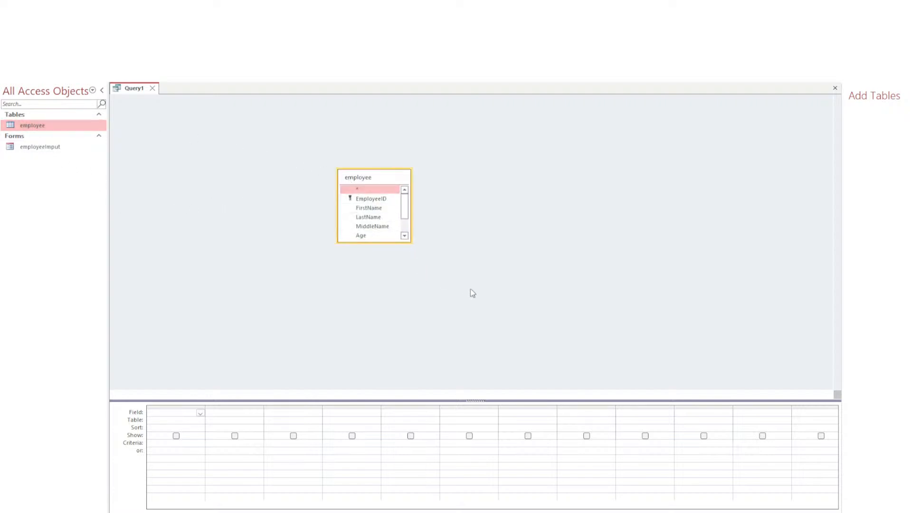
left_click_drag(379, 241, 379, 319)
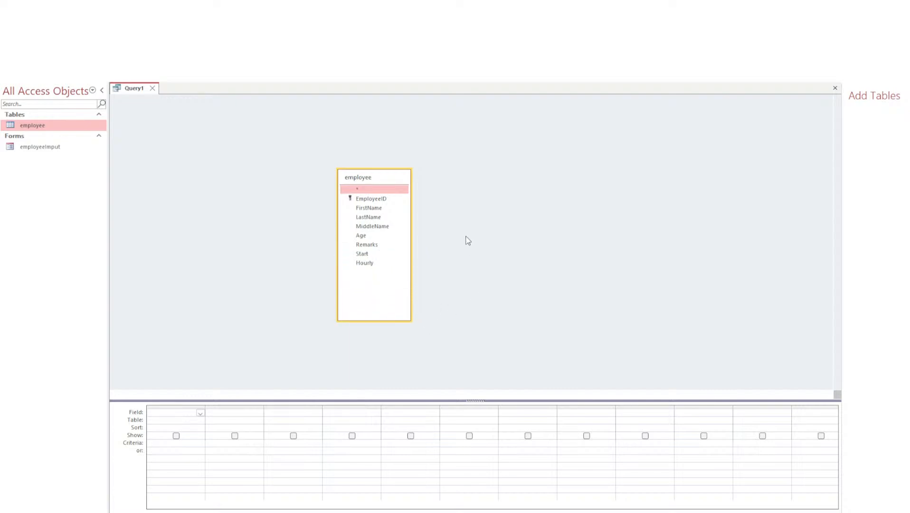
Add the FirstName, LastName, Age and Hourly fields of the employee table to the query's design grid
left_click(368, 209)
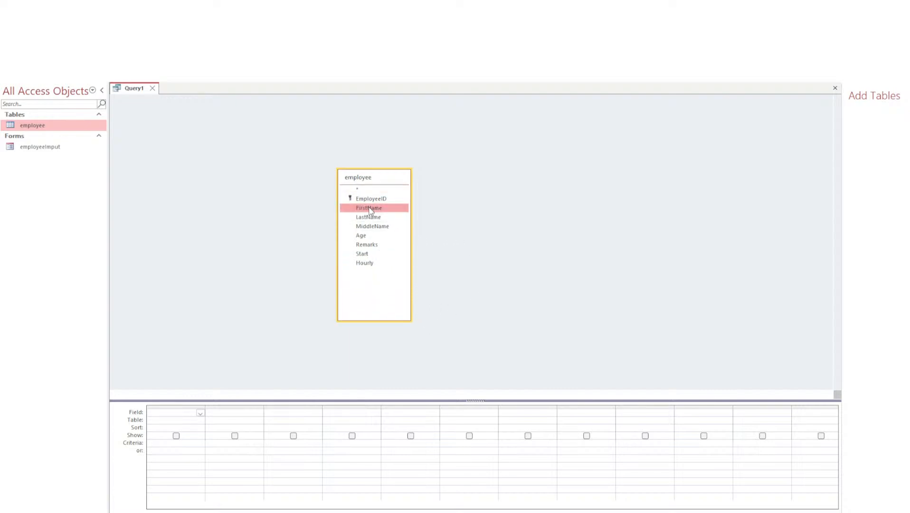
left_click_drag(379, 207, 186, 412)
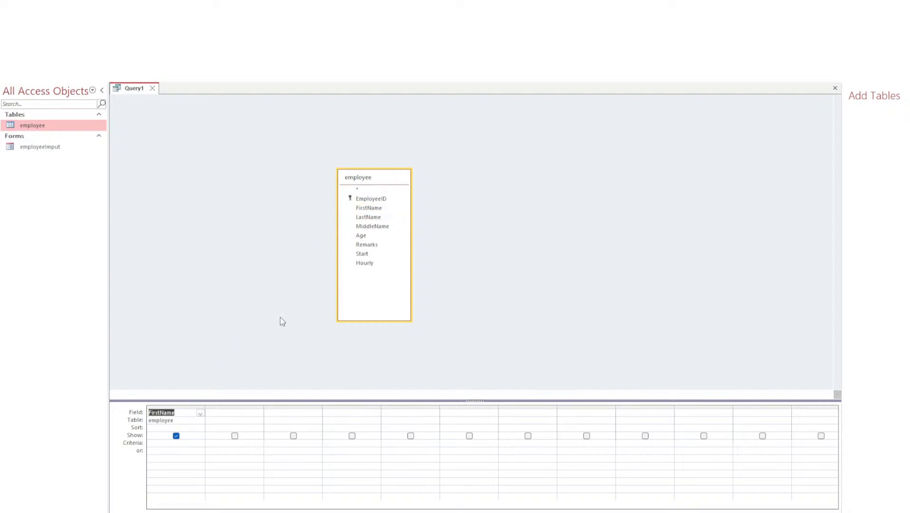
left_click_drag(372, 217, 231, 423)
left_click(375, 235)
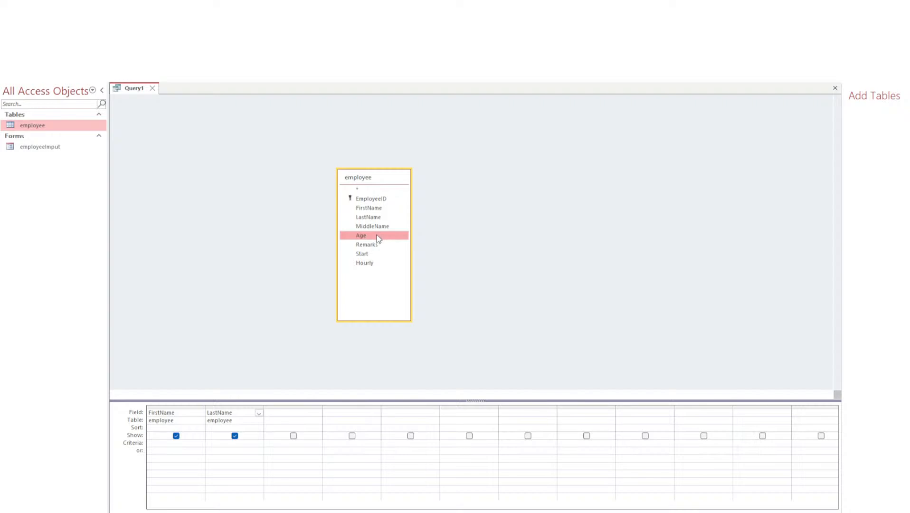
left_click_drag(375, 236, 300, 418)
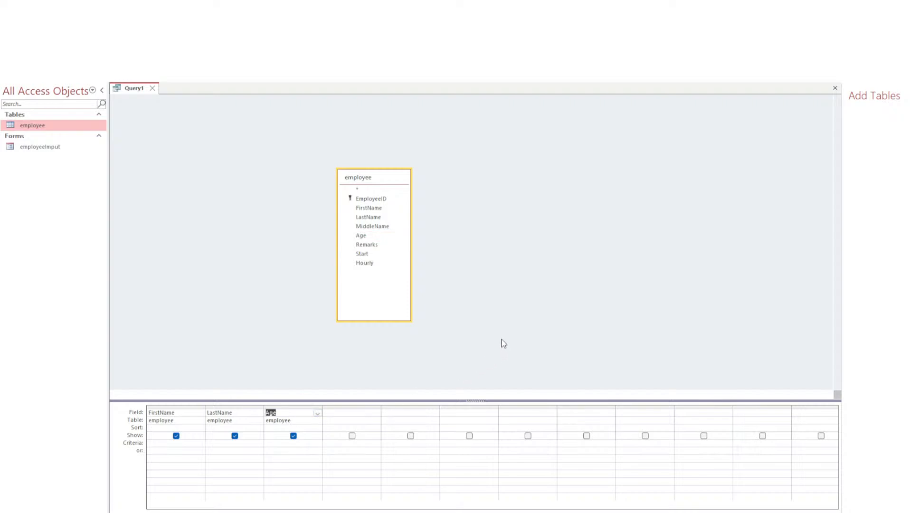
left_click(367, 264)
left_click_drag(366, 265, 347, 425)
Replace the query's Age column with the Start field ahead of Hourly, and reposition the employee field list
left_click(294, 407)
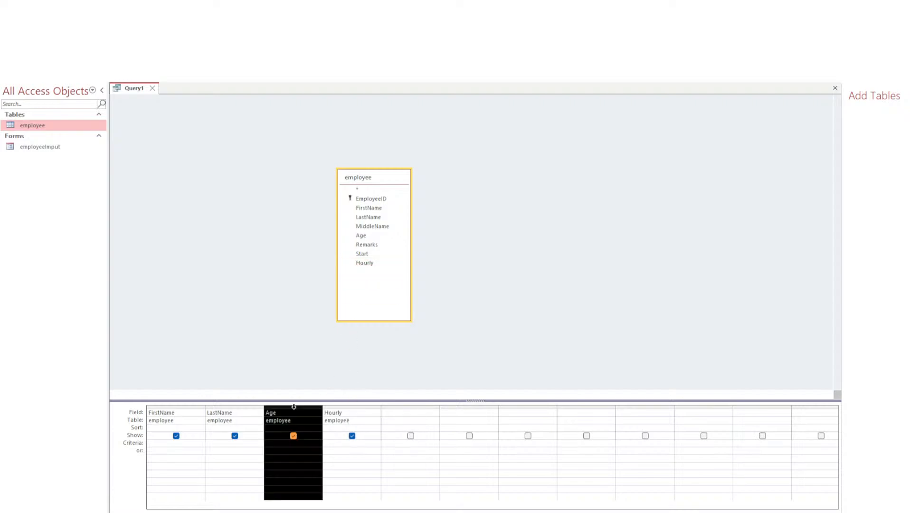
key("Delete")
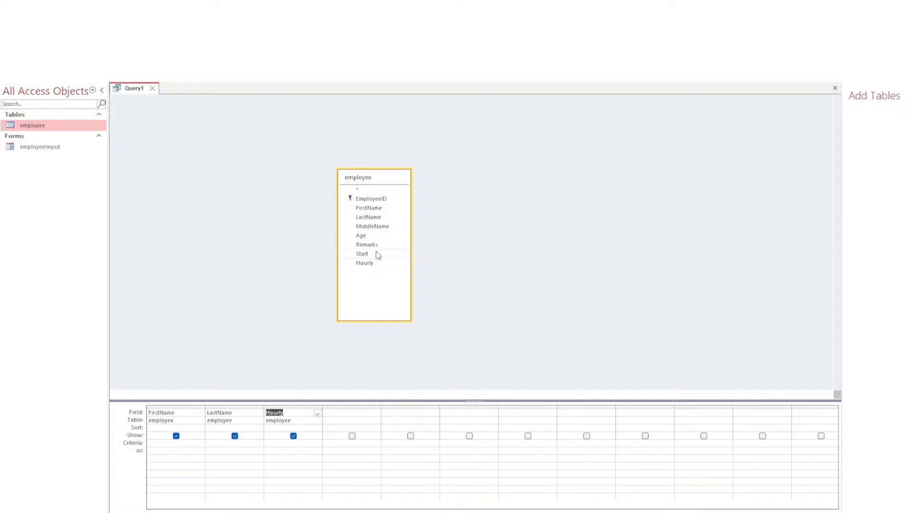
left_click_drag(378, 256, 285, 426)
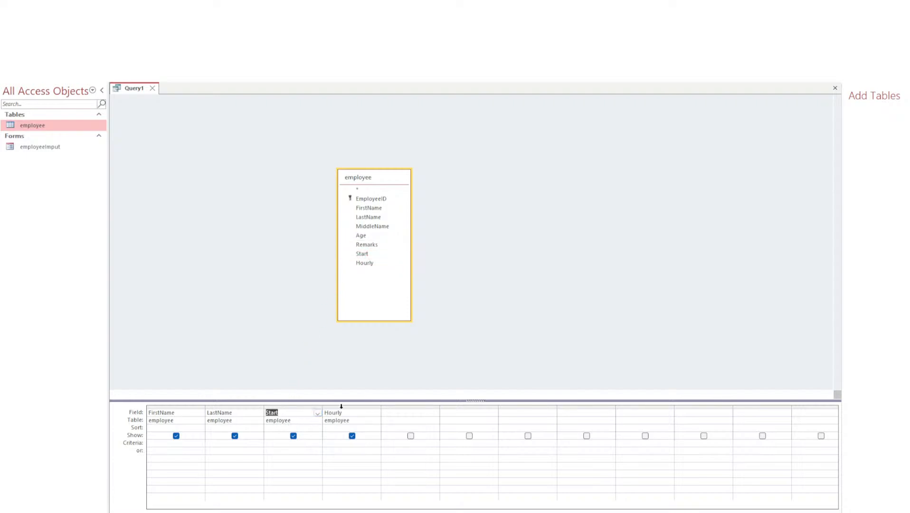
left_click(492, 355)
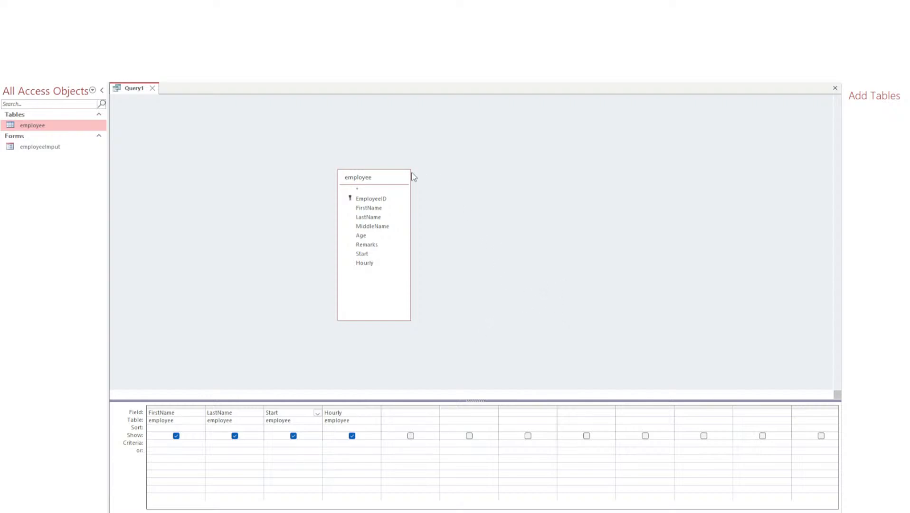
left_click_drag(395, 179, 564, 155)
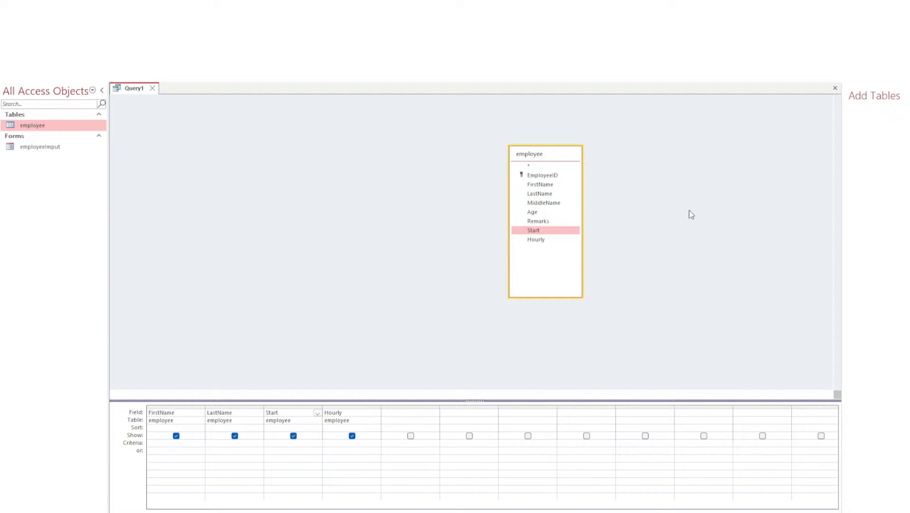
View the unfiltered query results in the datasheet and return to the query design
left_click(537, 240)
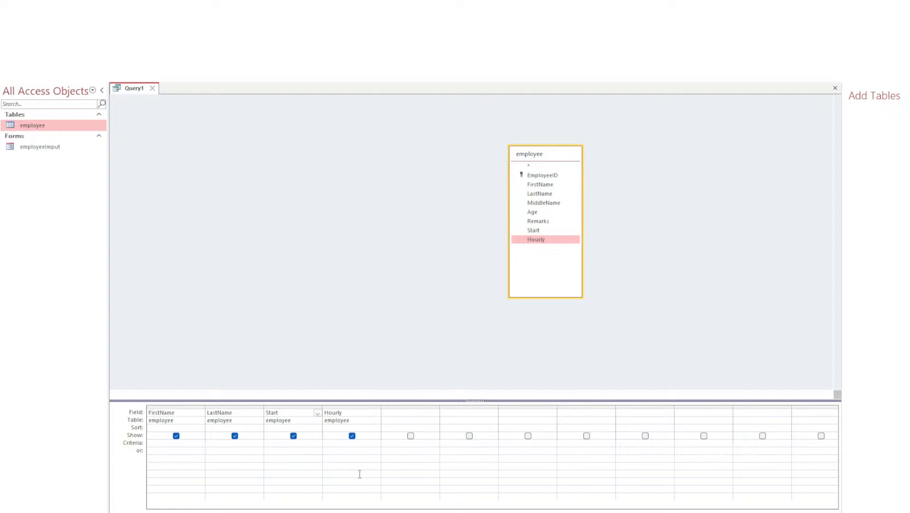
left_click(369, 444)
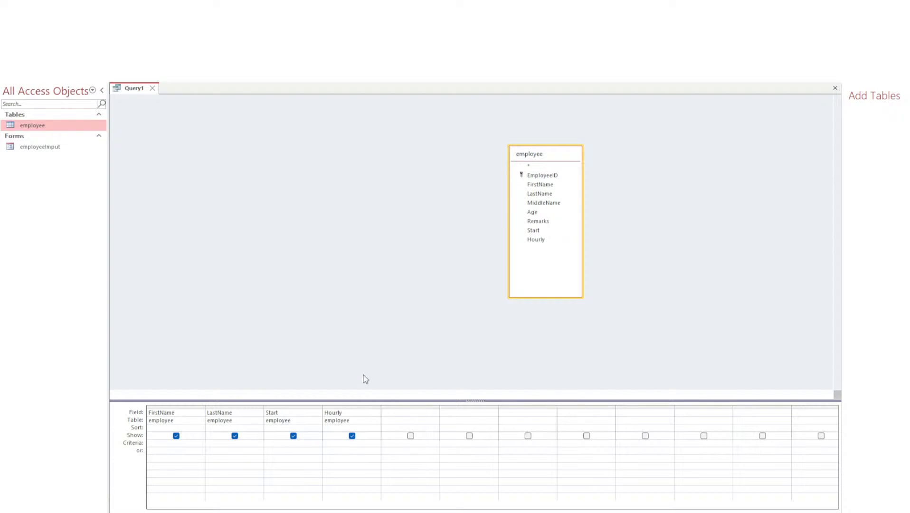
left_click(18, 50)
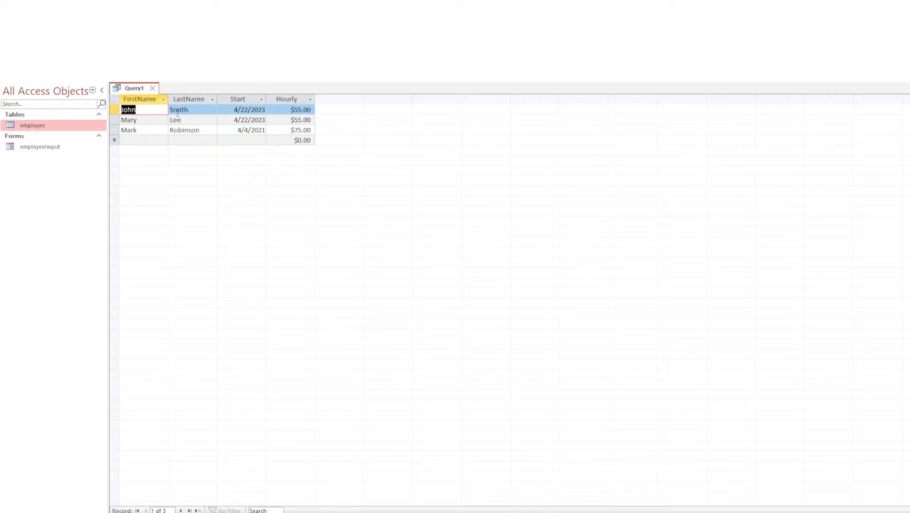
left_click(17, 51)
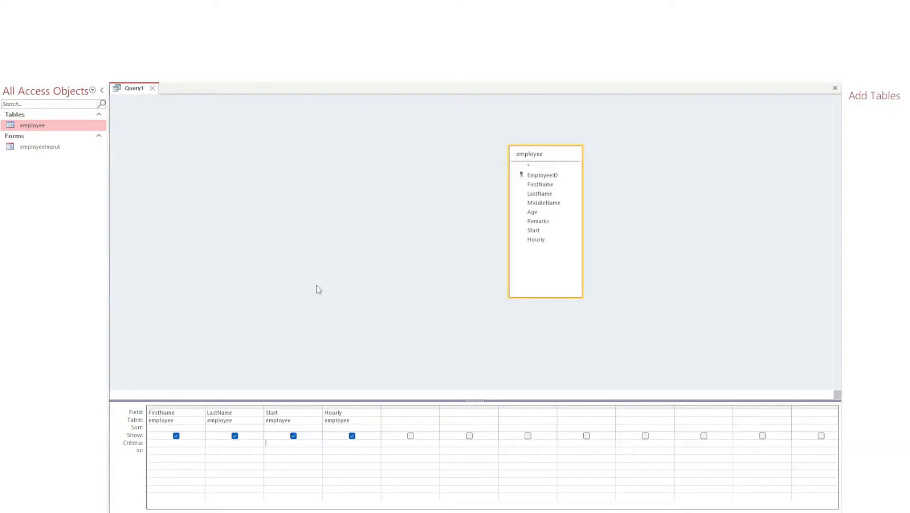
Set the criterion =Date() on the Start field and view the query results
left_click(279, 443)
type("=")
type("date()")
key("Tab")
left_click(8, 50)
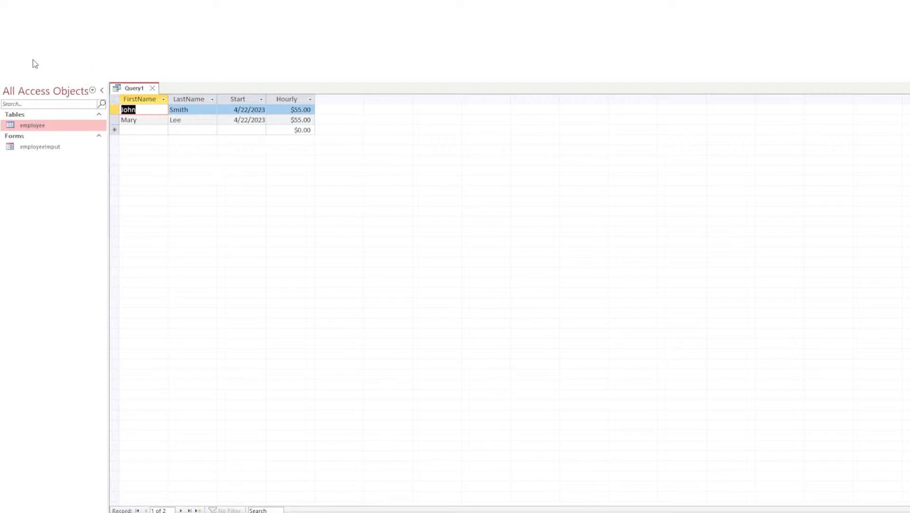
Review the Start criterion in the query design and display the results again
left_click(17, 44)
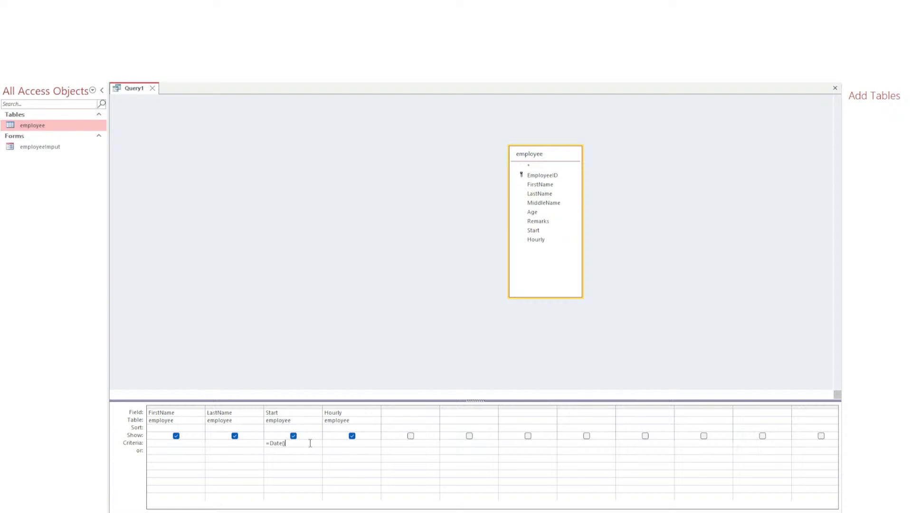
left_click(331, 443)
left_click(12, 46)
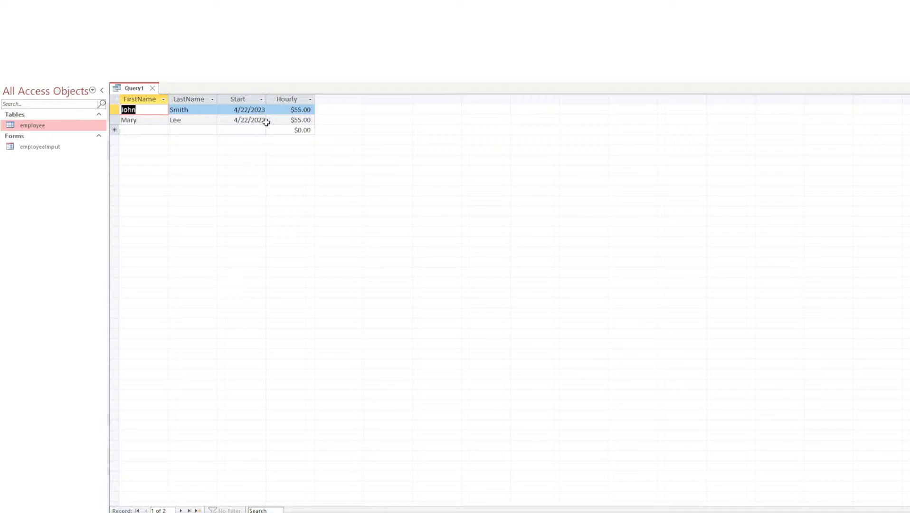
Replace the Start criterion with >Date()-30, view the query results and save the query as StartedLast30Days
left_click(16, 51)
left_click(287, 444)
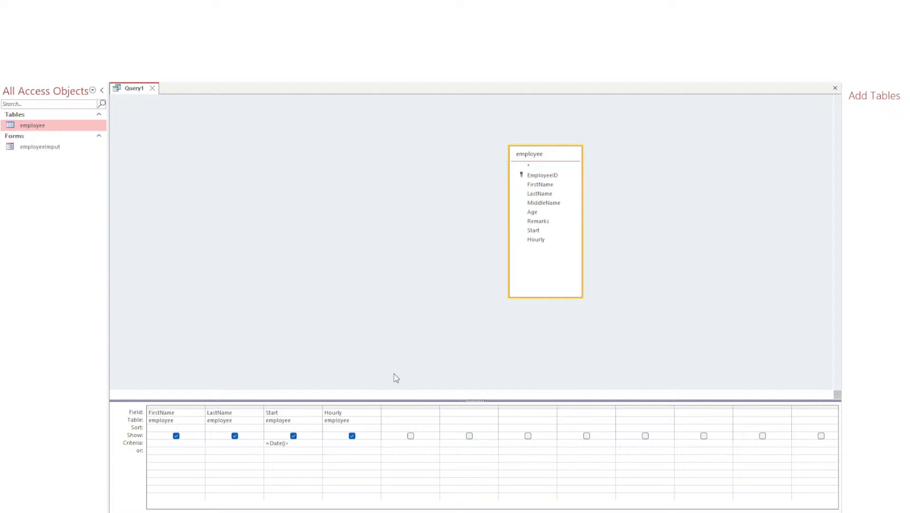
key("BackSpace")
key("BackSpace")
key("BackSpace")
key("BackSpace")
key("BackSpace")
key("BackSpace")
key("BackSpace")
key("BackSpace")
type(">fa")
key("BackSpace")
key("BackSpace")
type("date()-30")
key("Tab")
left_click(11, 48)
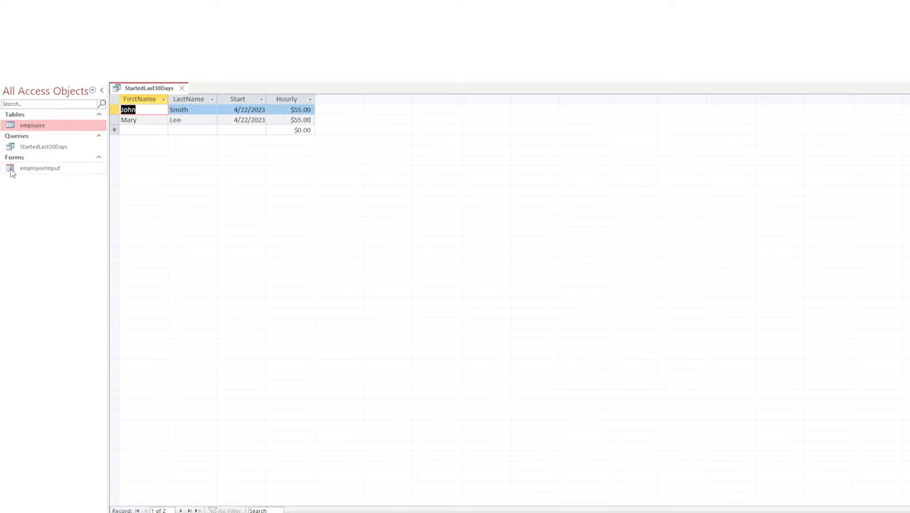
Open the employeeImput form and enter the fourth employee's first and last names in a new record, leaving the middle name blank
left_click(11, 171)
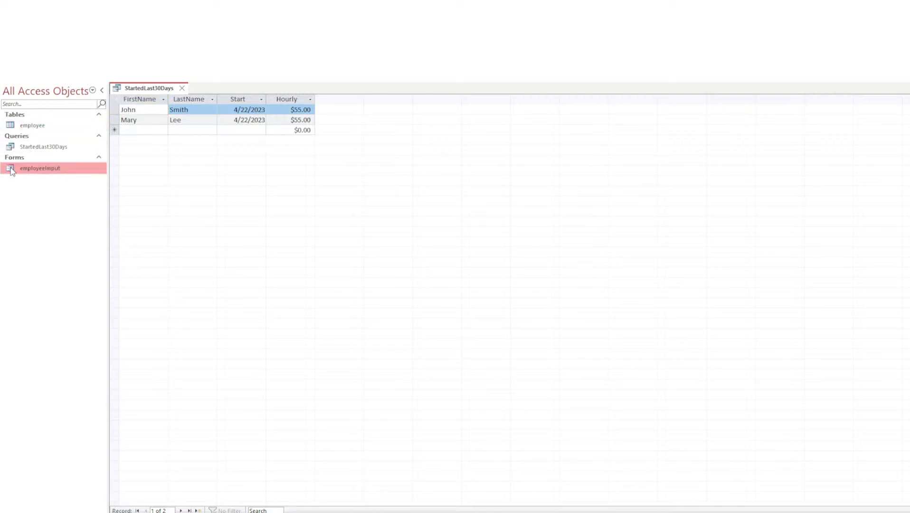
double_click(11, 171)
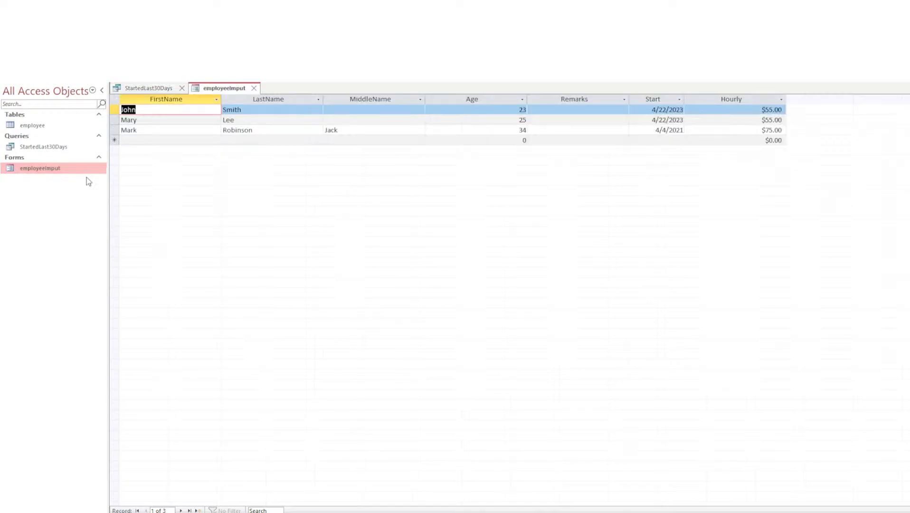
left_click(136, 139)
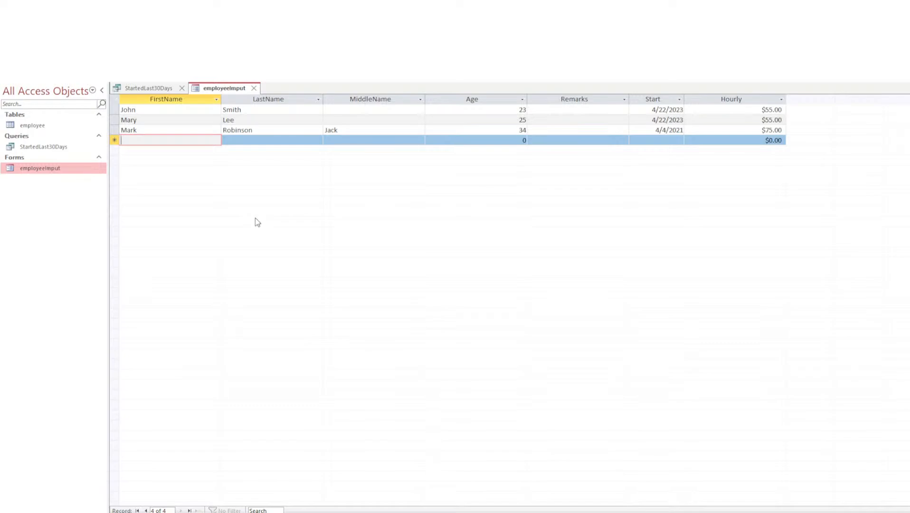
type("Lisa")
key("Tab")
type("Co")
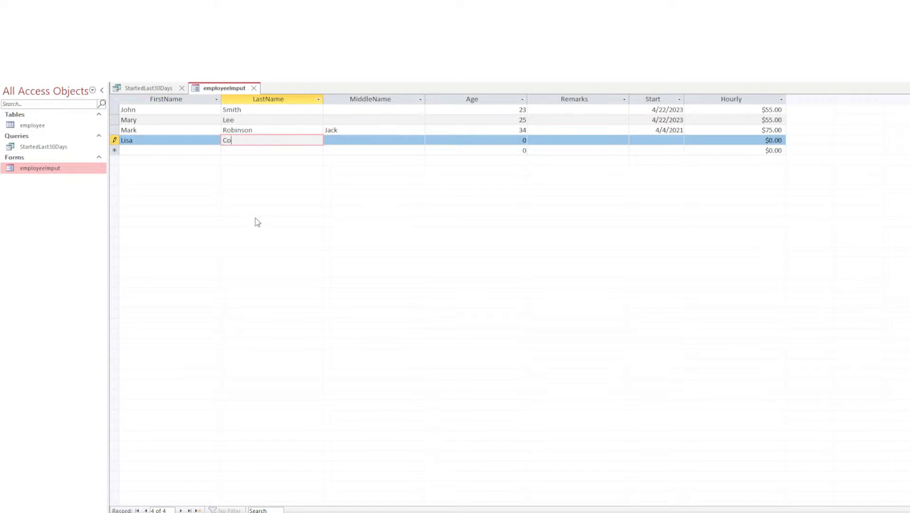
type("nway")
key("Tab")
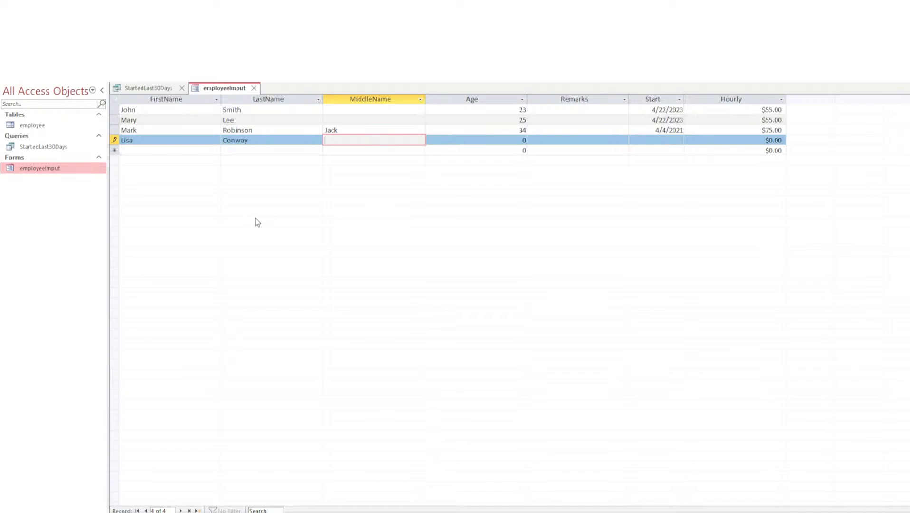
key("Tab")
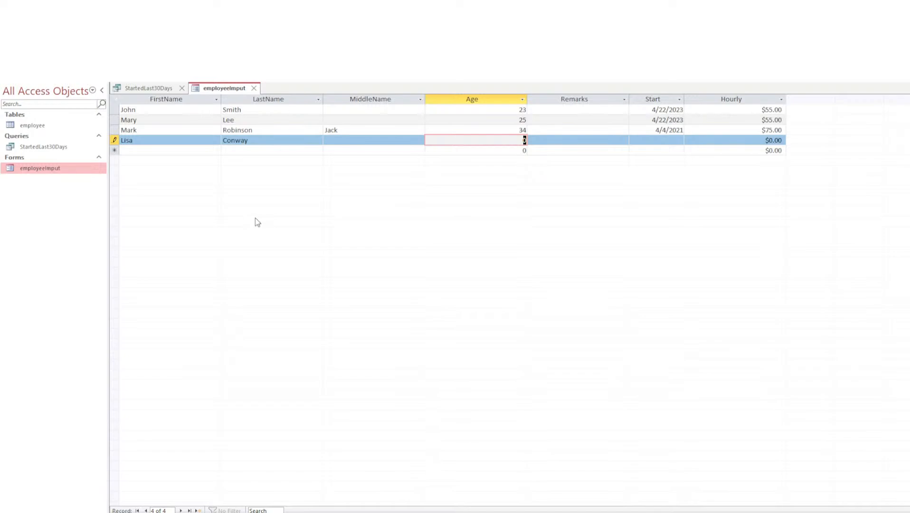
Complete the fourth employee's record with age 45, blank remarks, start date 4/1/2023 and hourly pay of $65.00
type("45")
key("Tab")
key("Tab")
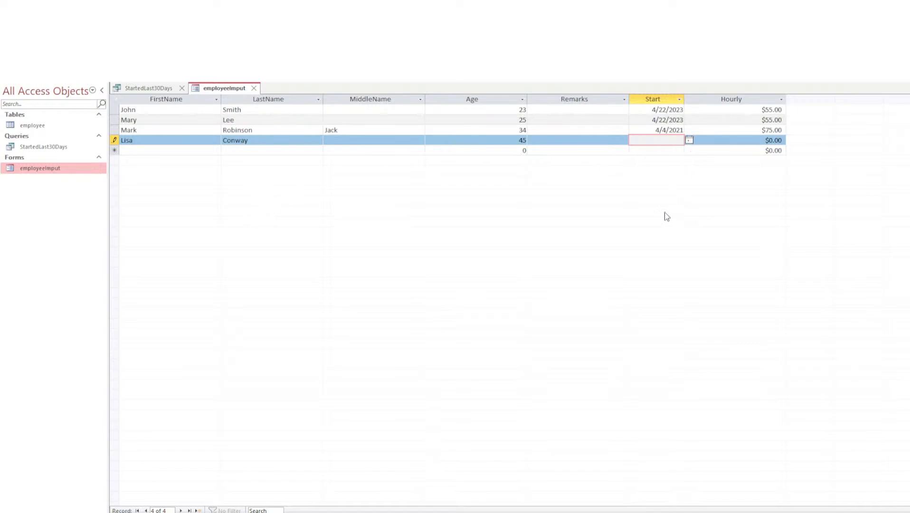
left_click(628, 177)
left_click(731, 142)
left_click_drag(755, 141, 814, 140)
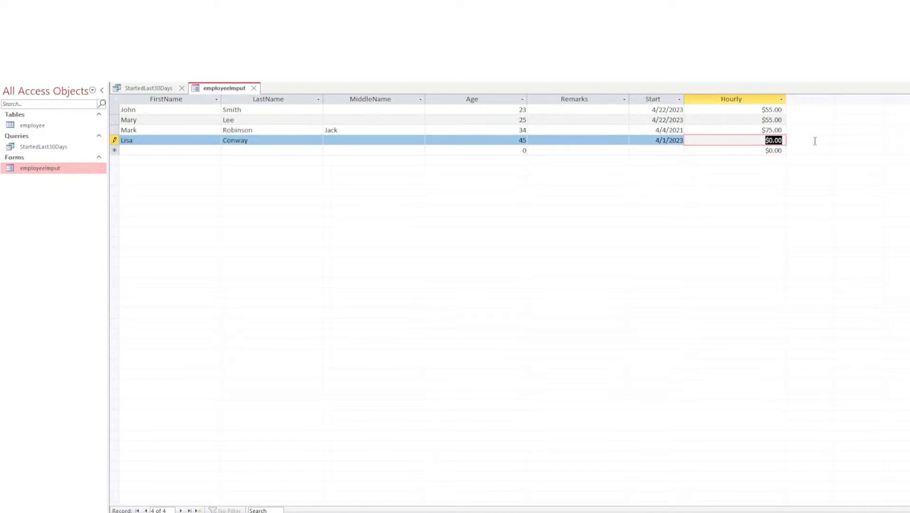
type("65")
key("Tab")
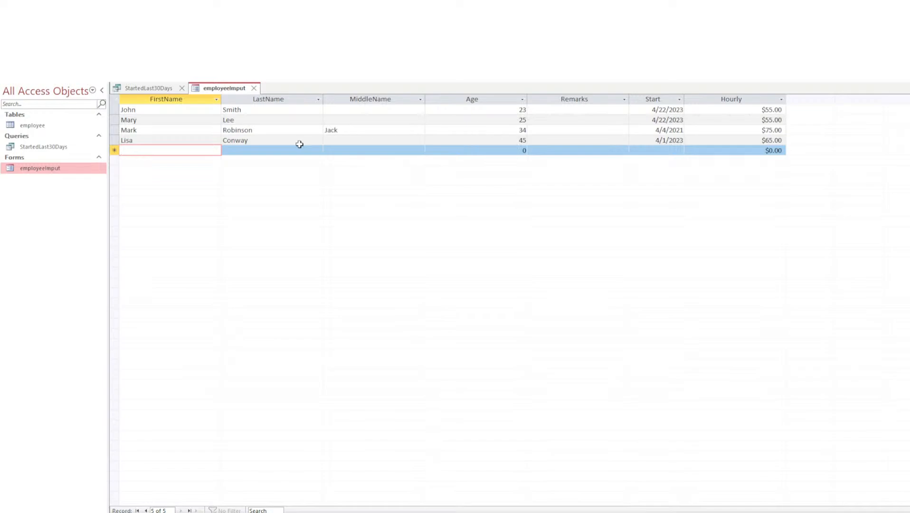
Close the employeeImput form and refresh the StartedLast30Days query results to include the new record
left_click(518, 140)
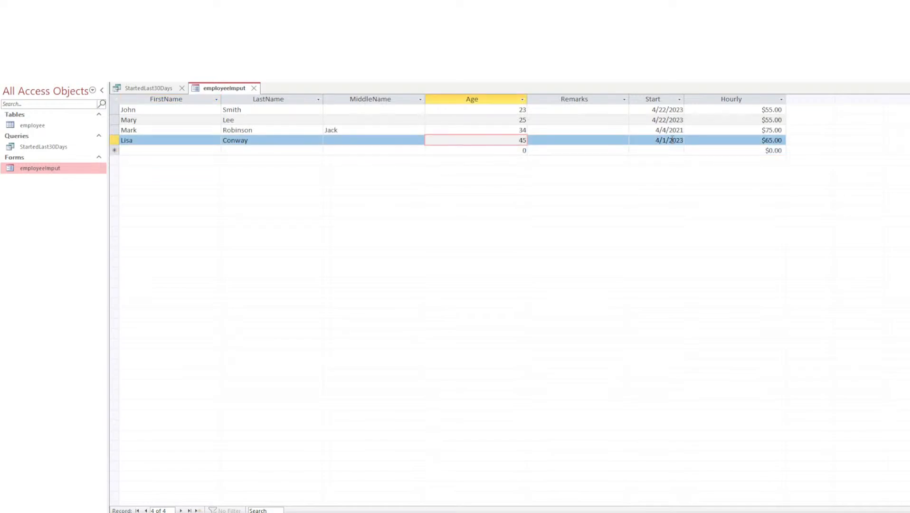
left_click(647, 140)
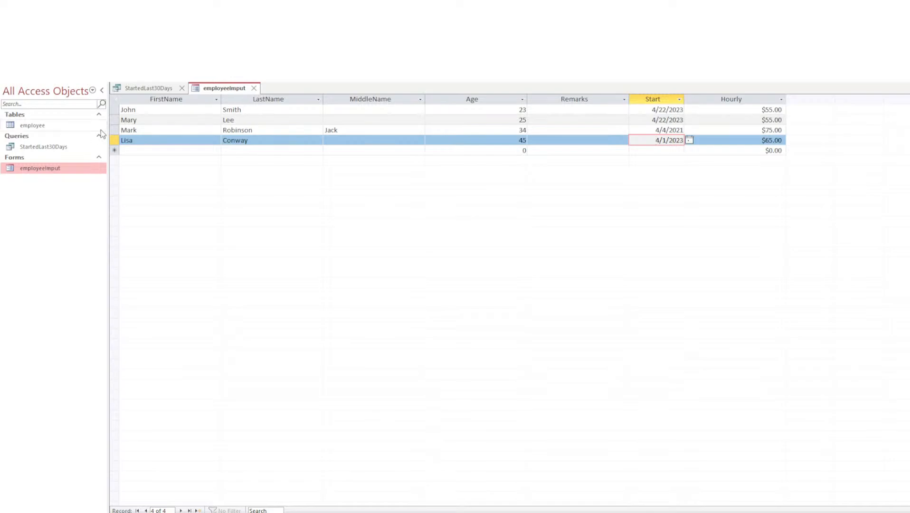
left_click(254, 88)
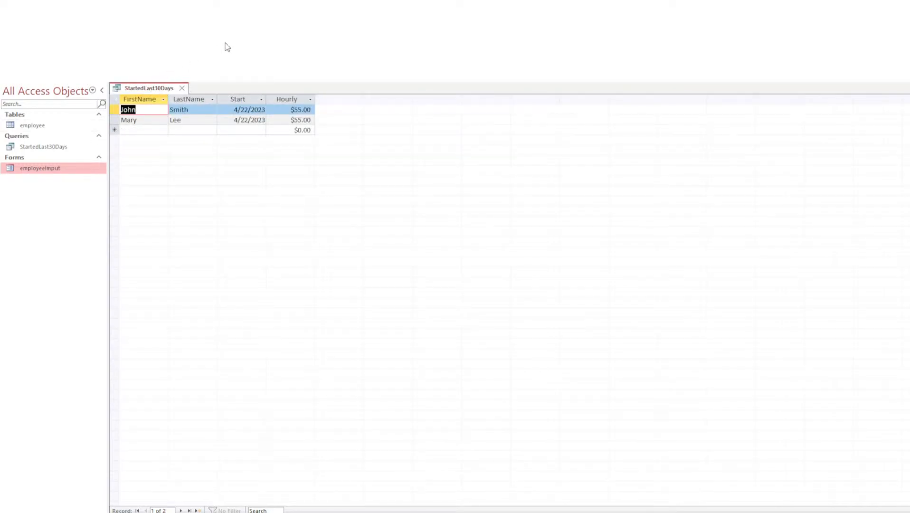
left_click(254, 49)
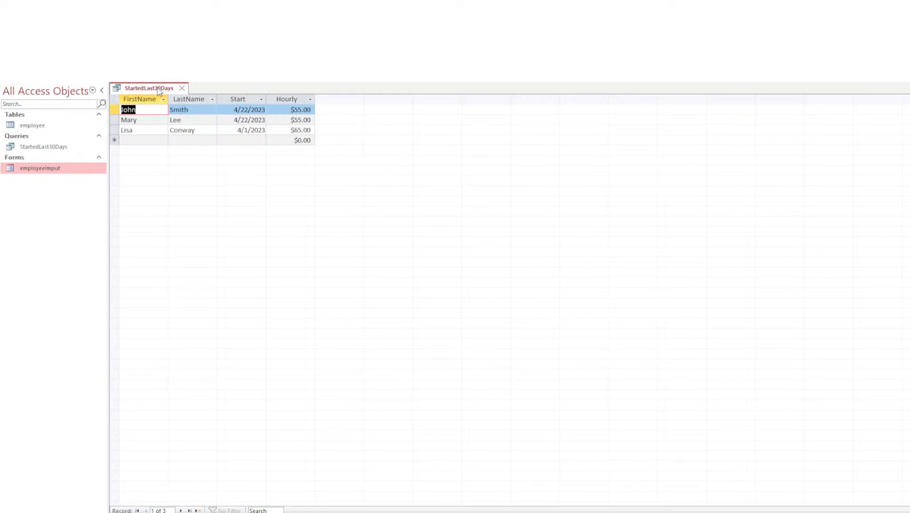
Change the Start criterion of the StartedLast30Days query to >Now()-30 and display the query results
key("ctrl+period")
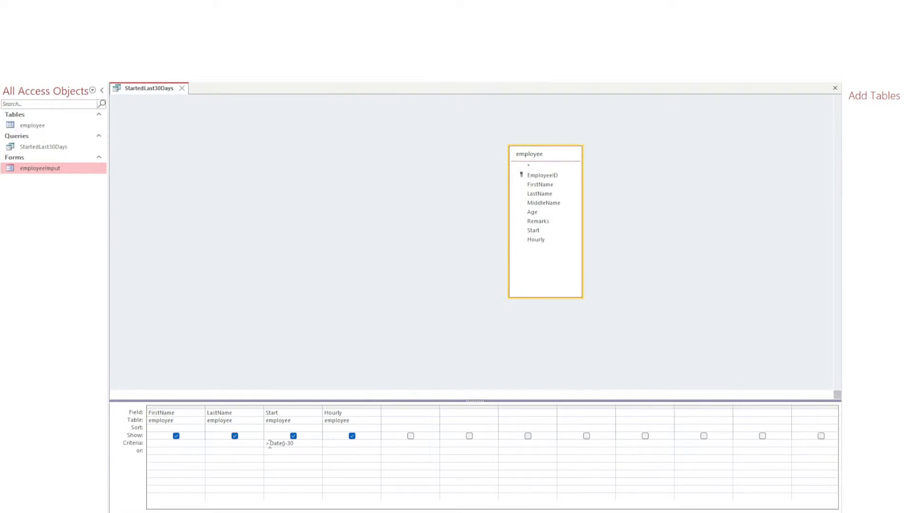
left_click_drag(270, 445, 265, 445)
left_click(285, 446)
left_click(302, 444)
double_click(281, 443)
type("Now")
left_click(16, 46)
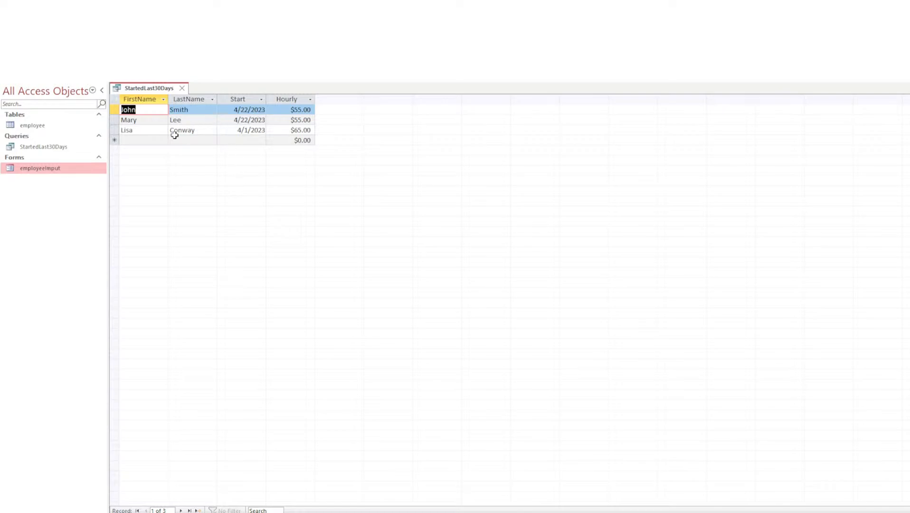
Widen the Start column in the query results and close the StartedLast30Days query
left_click(206, 129)
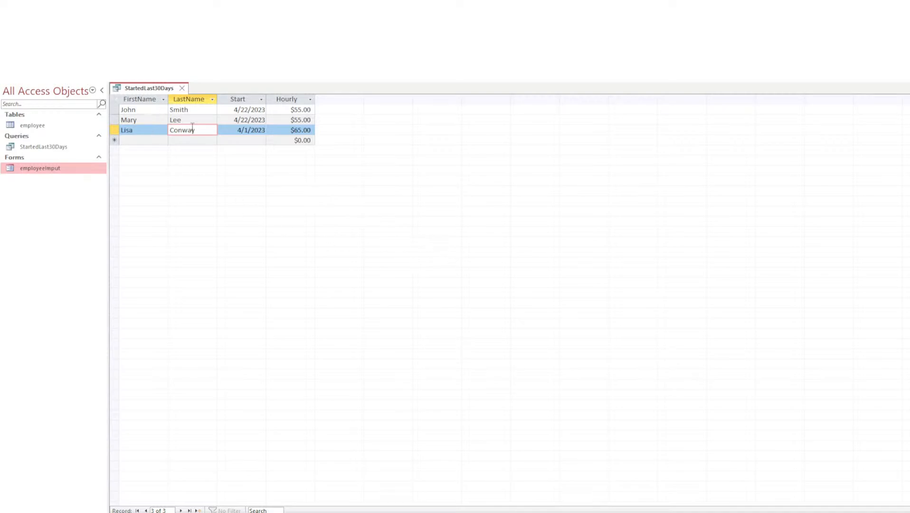
left_click(253, 130)
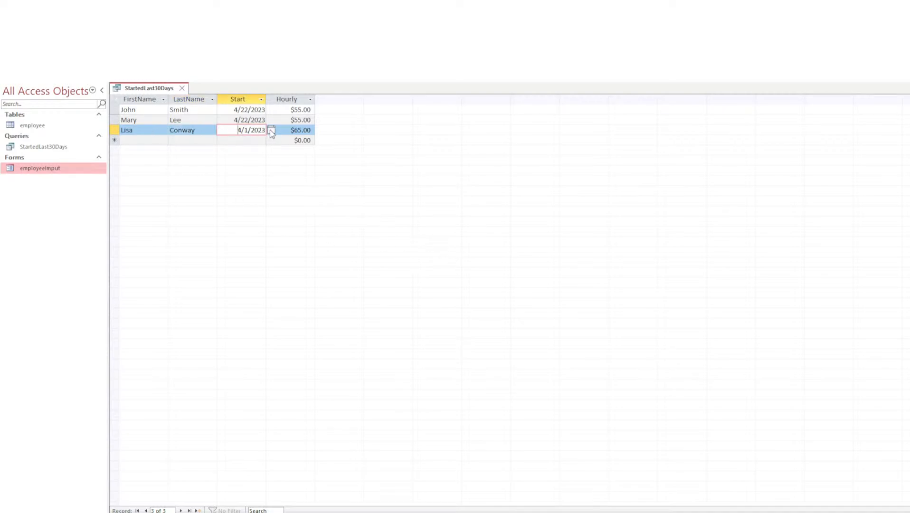
left_click_drag(266, 99, 327, 99)
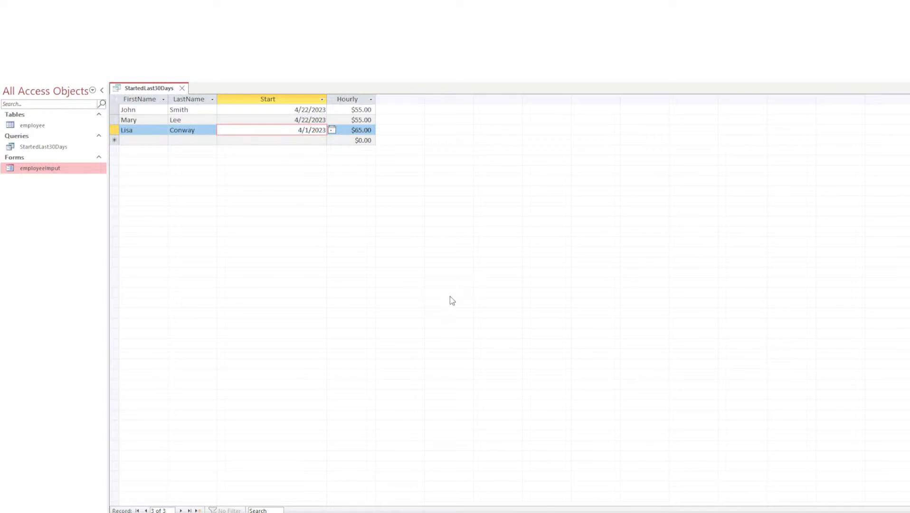
key("ctrl+w")
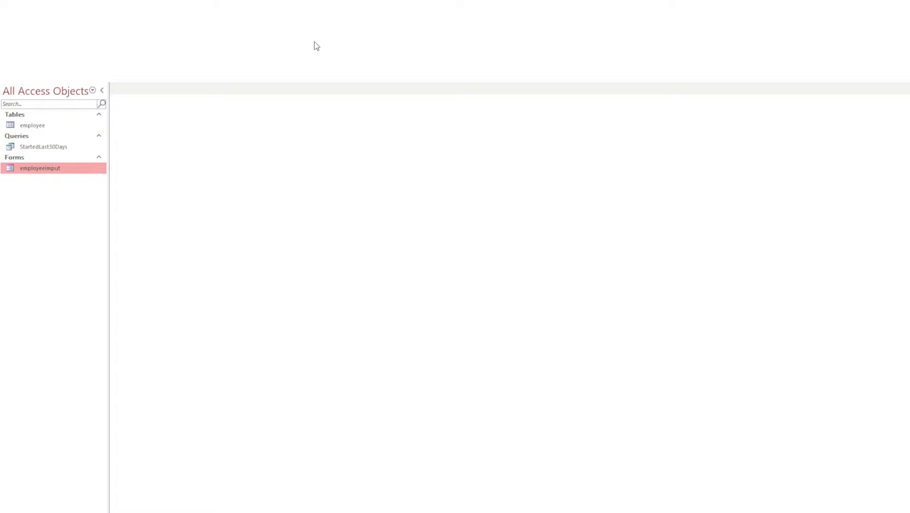
Try quick reports based on the employeeImput form and the employee table, closing each one without keeping it
left_click(315, 43)
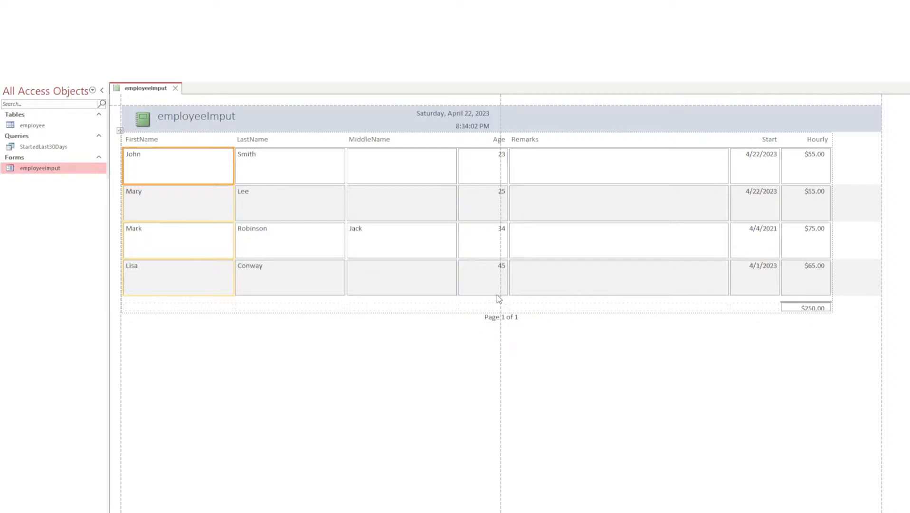
key("ctrl+w")
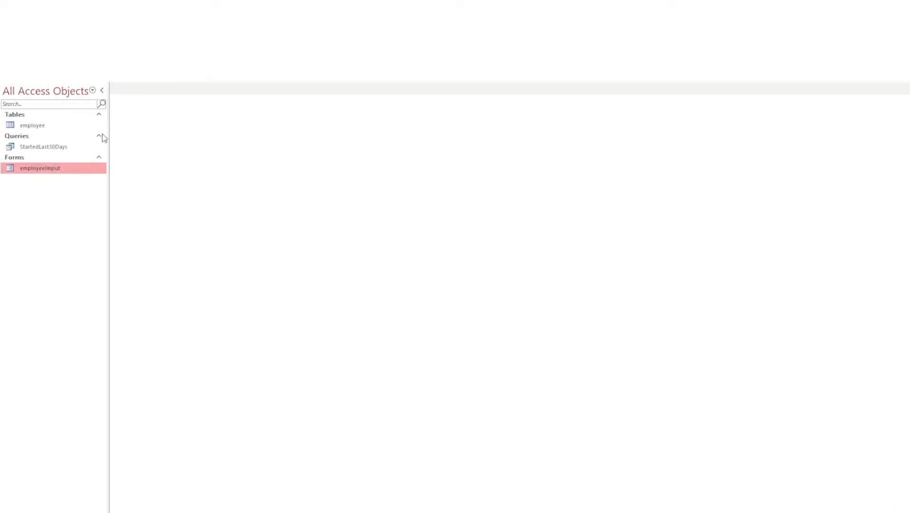
left_click(33, 125)
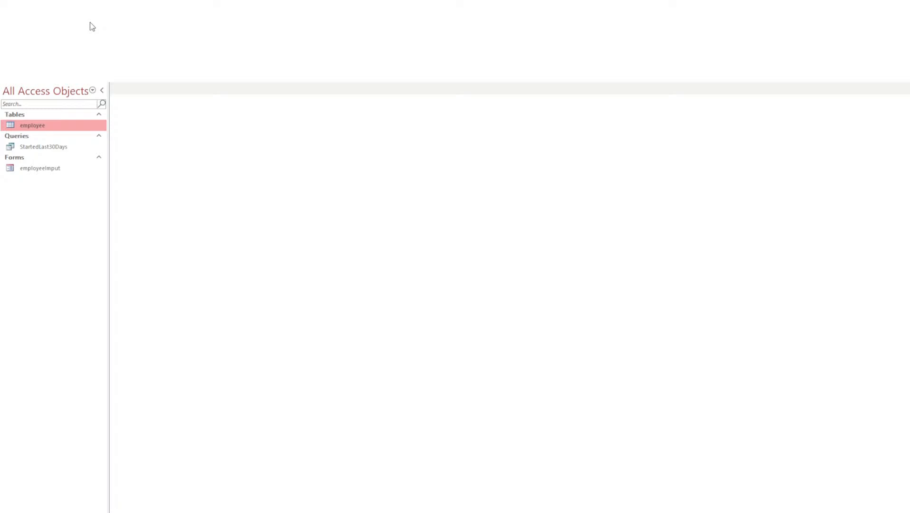
left_click(313, 52)
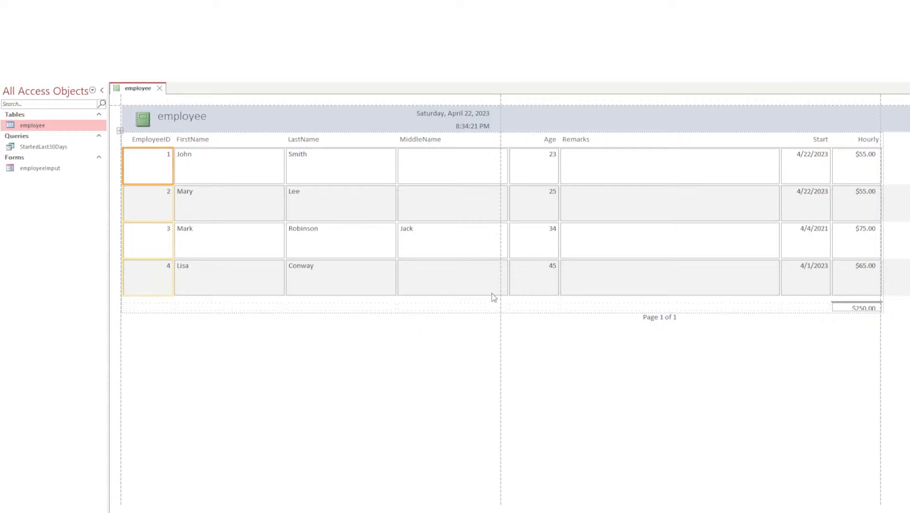
key("ctrl+w")
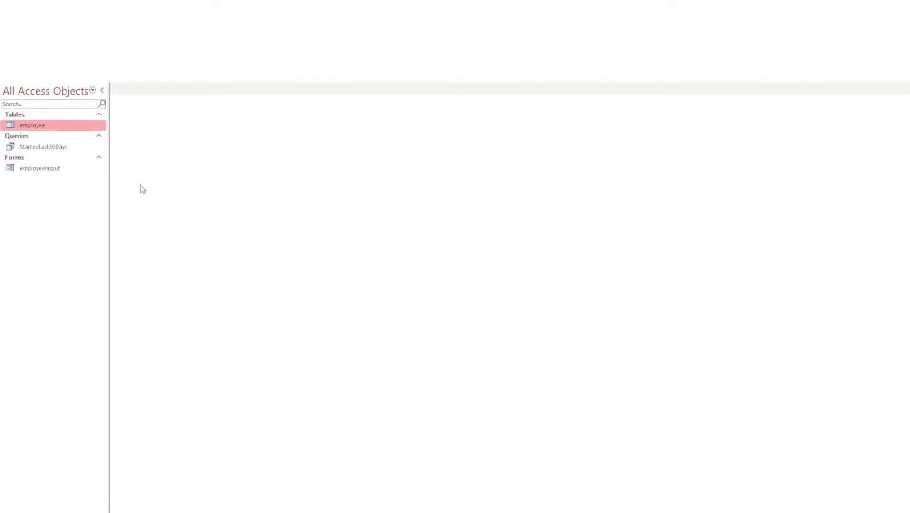
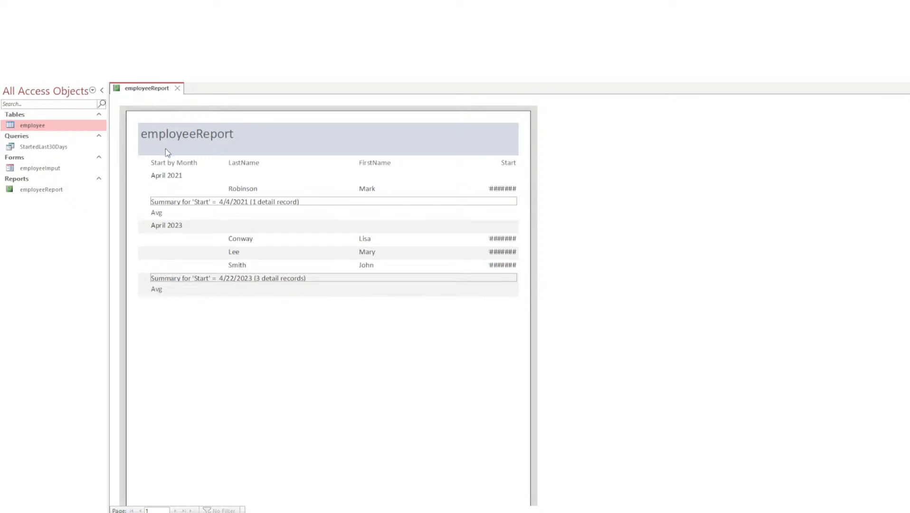
Change the title of employeeReport to Employee Report in its design and reduce the height of the report header
left_click(174, 171)
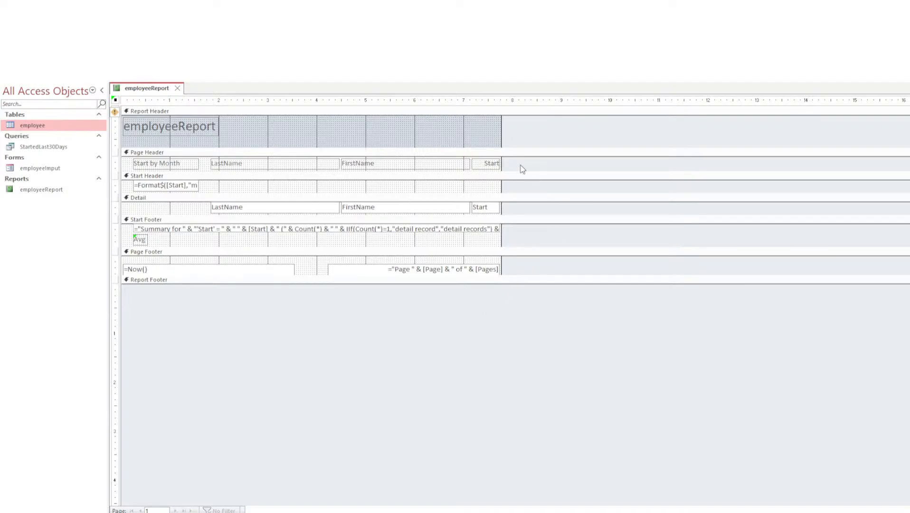
left_click(181, 136)
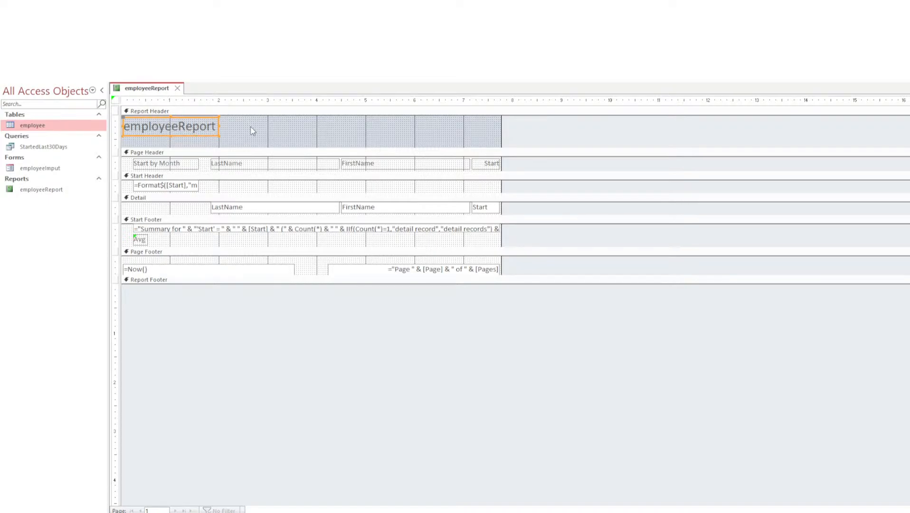
left_click(180, 128)
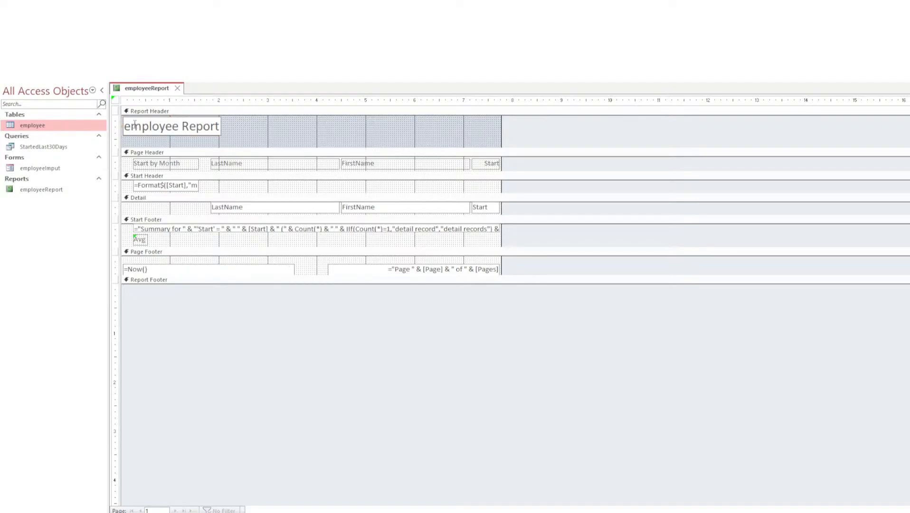
left_click_drag(133, 126, 125, 127)
type("E")
left_click(269, 127)
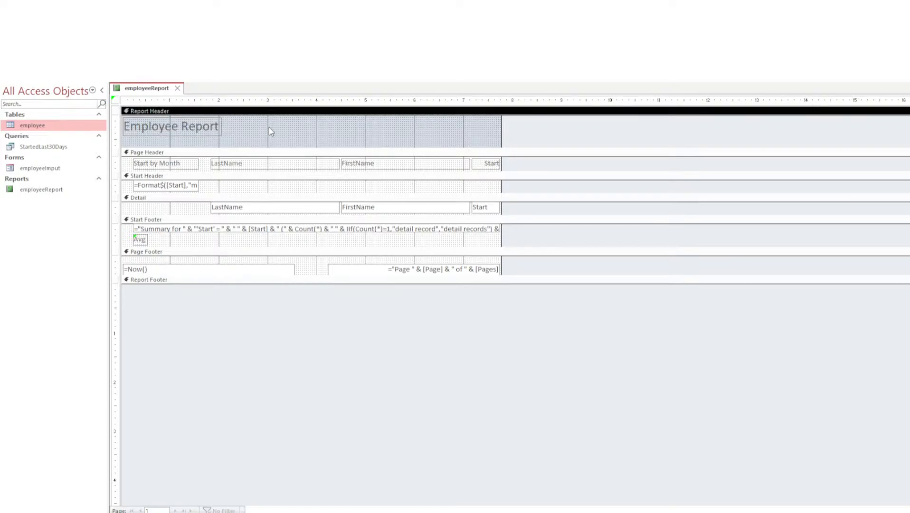
left_click(219, 146)
left_click_drag(229, 132, 274, 134)
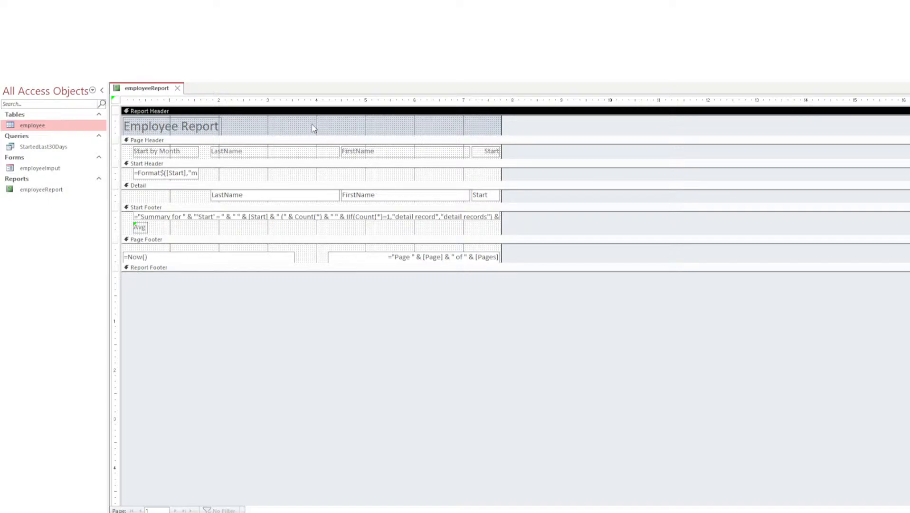
Narrow the LastName and FirstName labels and fields to about 1.5 inches and move the FirstName pair beside LastName
left_click_drag(318, 125, 373, 199)
left_click_drag(469, 151, 418, 152)
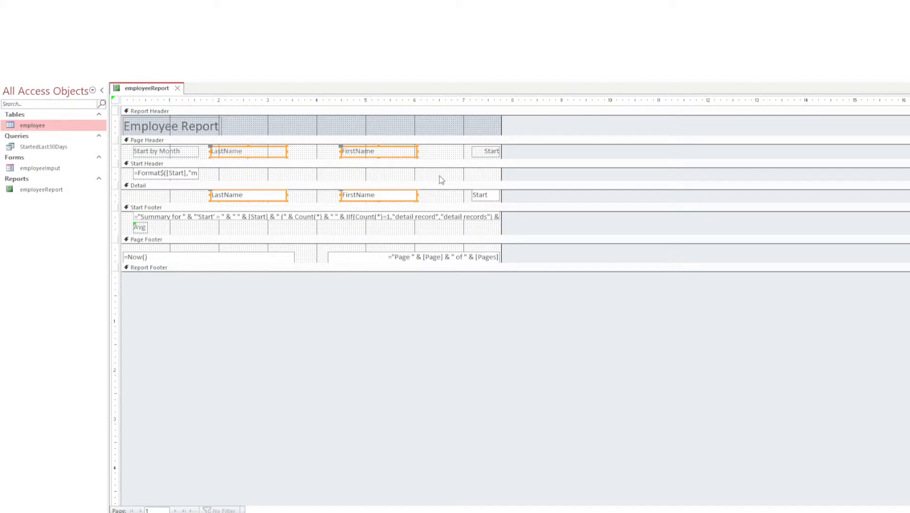
left_click(426, 174)
left_click_drag(432, 150, 331, 197)
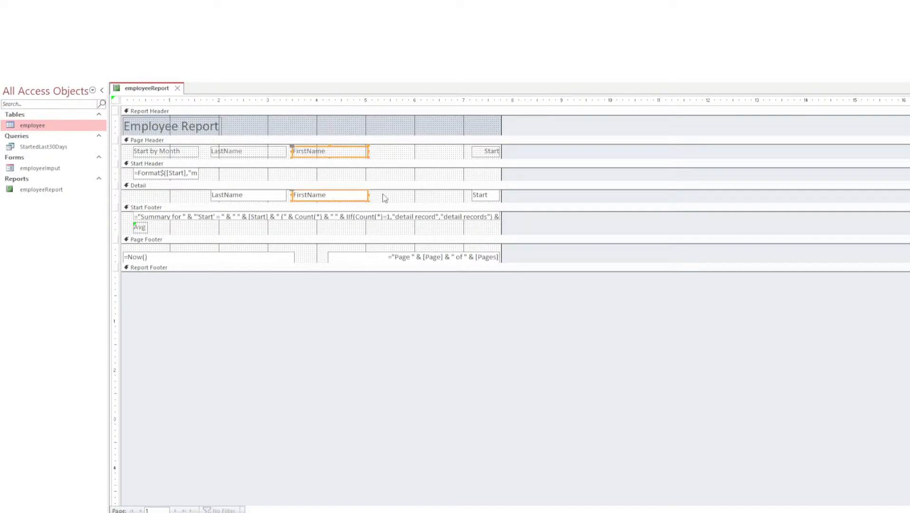
Widen the Start label and field to about 2.6 inches, extending them toward FirstName, and display the report
left_click(455, 151)
left_click_drag(456, 151, 371, 194)
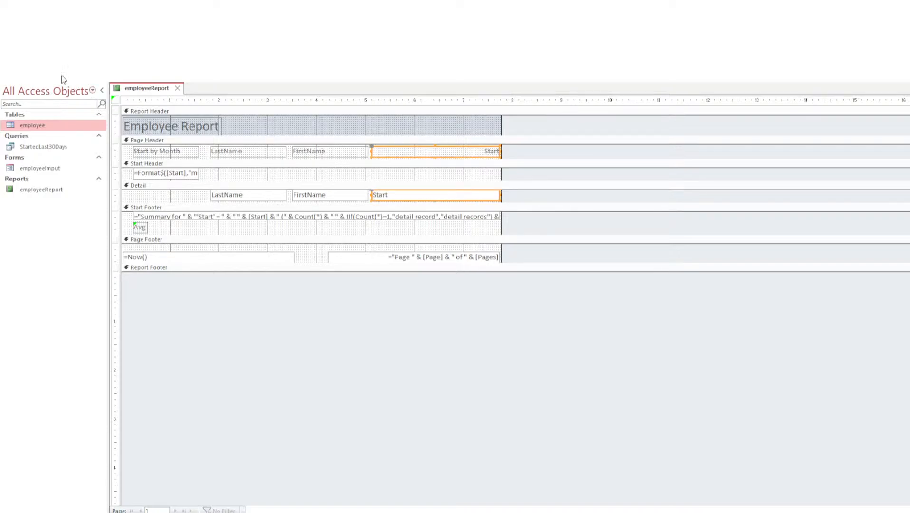
left_click(17, 49)
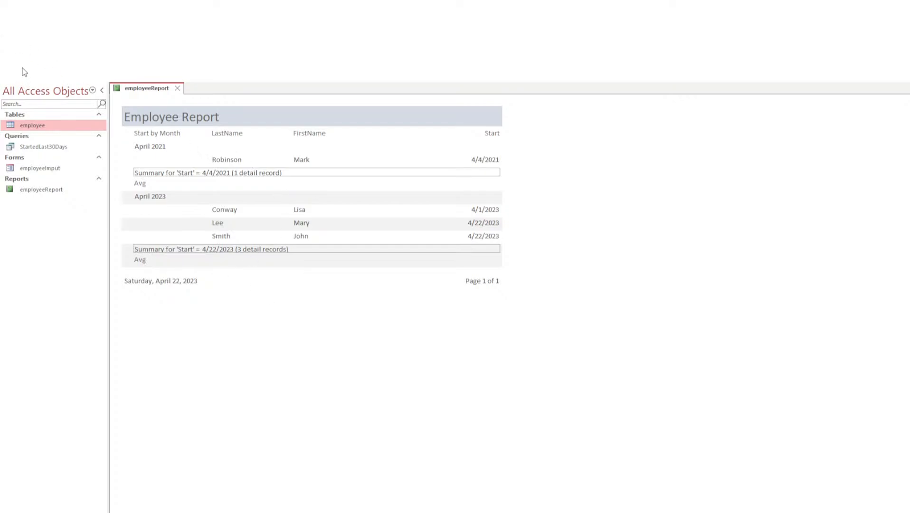
Delete the summary text box and Avg label from the Start footer in the report design and shrink that section
key("ctrl+period")
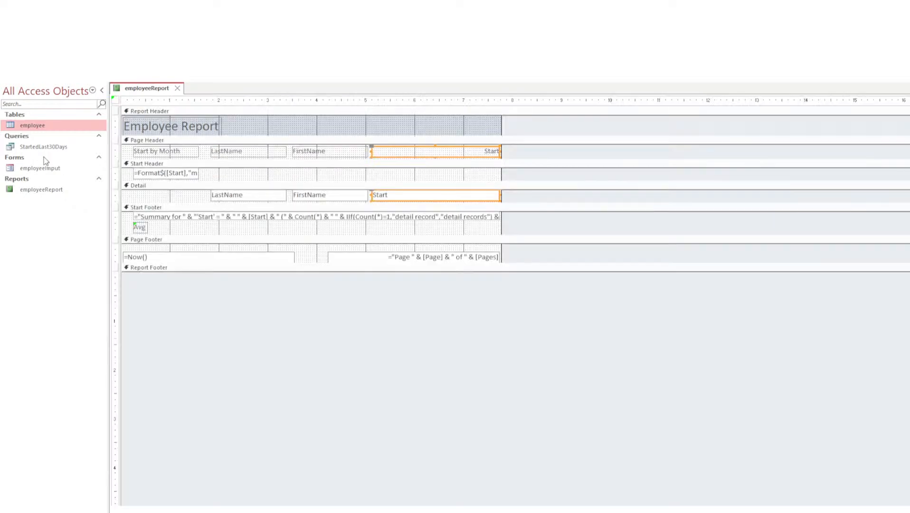
left_click_drag(482, 231, 138, 220)
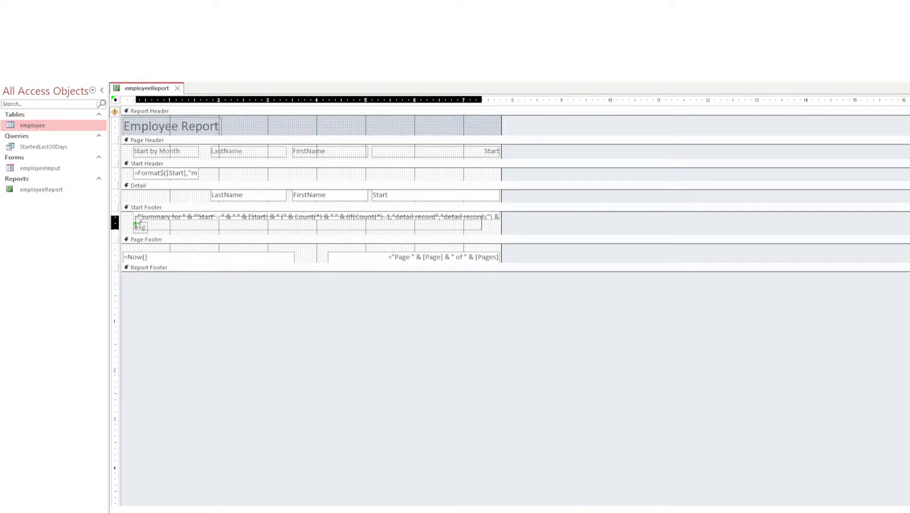
left_click_drag(138, 220, 370, 231)
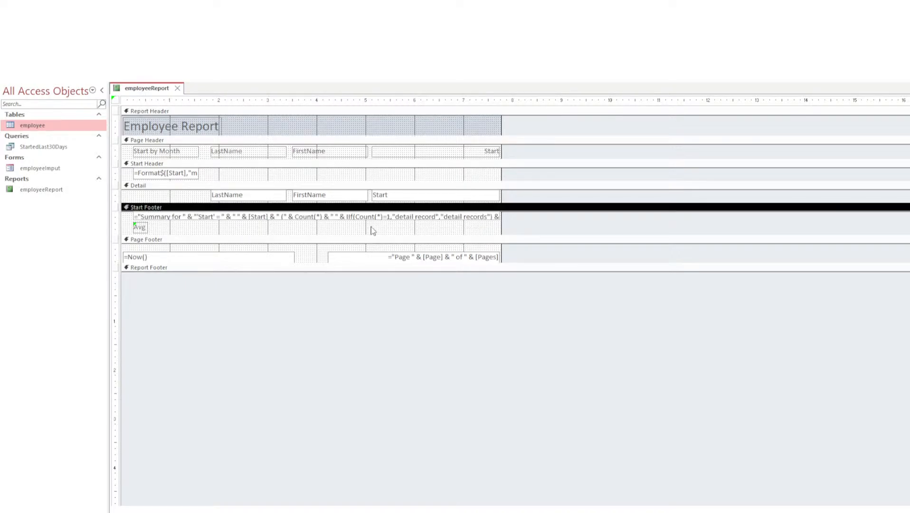
left_click(437, 219)
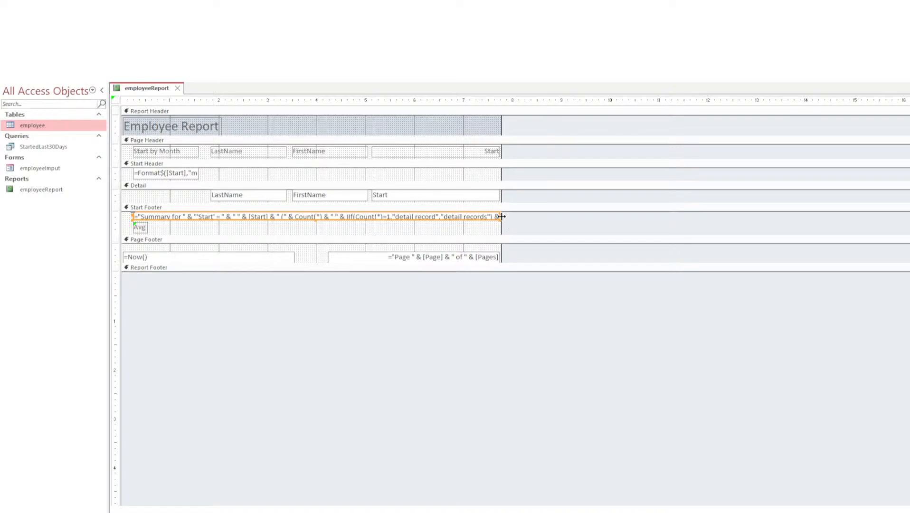
left_click_drag(501, 214, 440, 216)
left_click(472, 228)
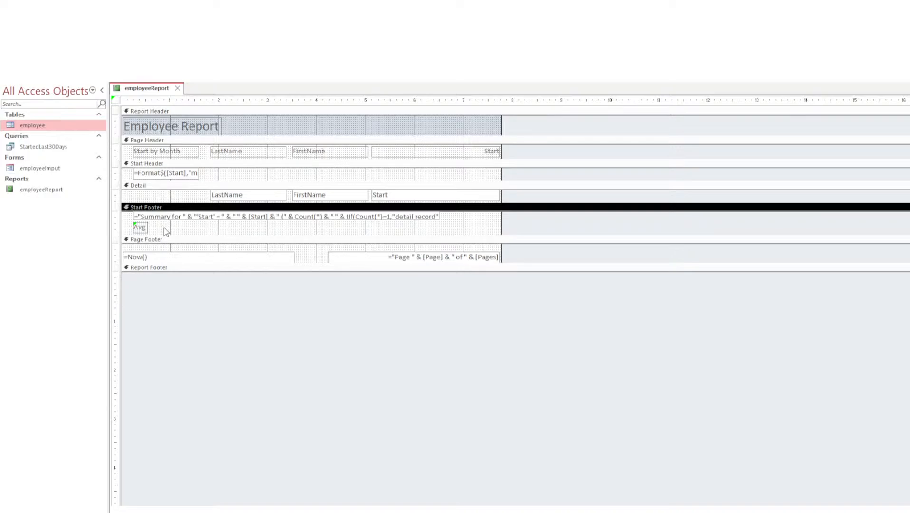
left_click_drag(166, 230, 133, 219)
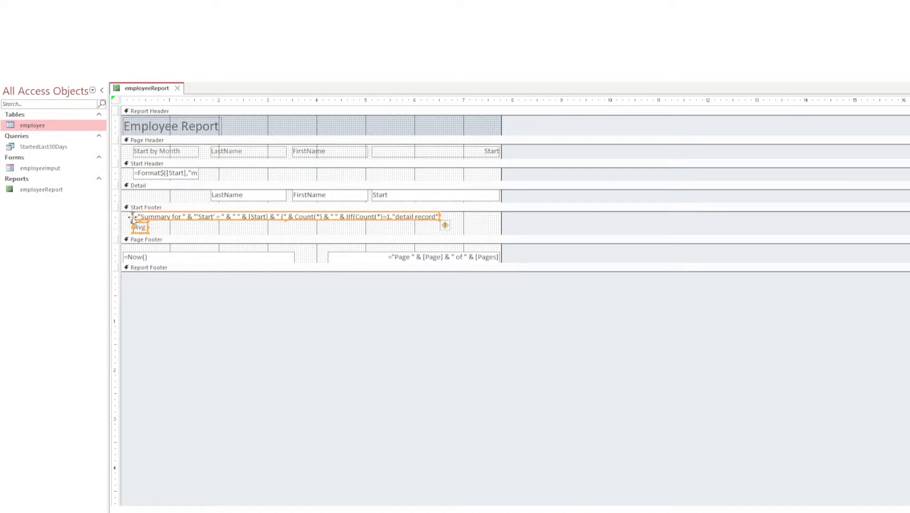
key("Delete")
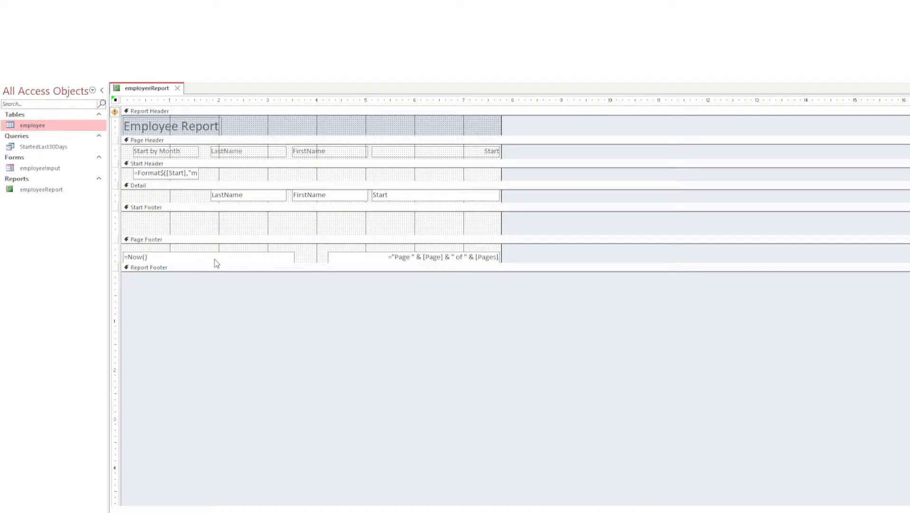
left_click_drag(271, 235, 291, 209)
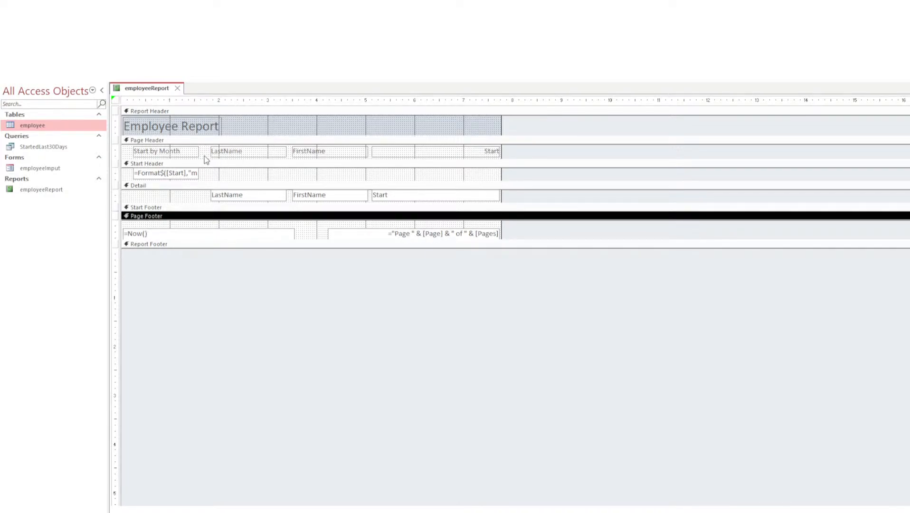
Widen the month expression text box in the Start header to about 7.2 inches
left_click(195, 173)
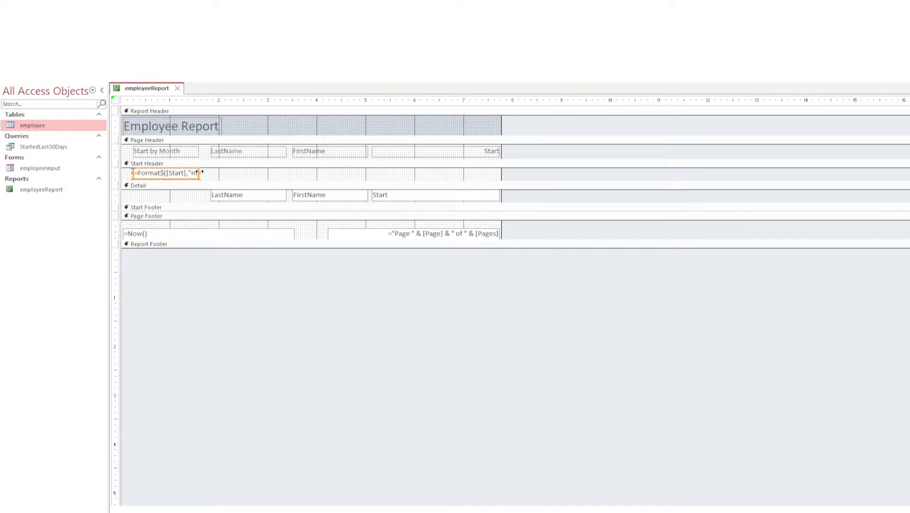
left_click_drag(200, 173, 484, 175)
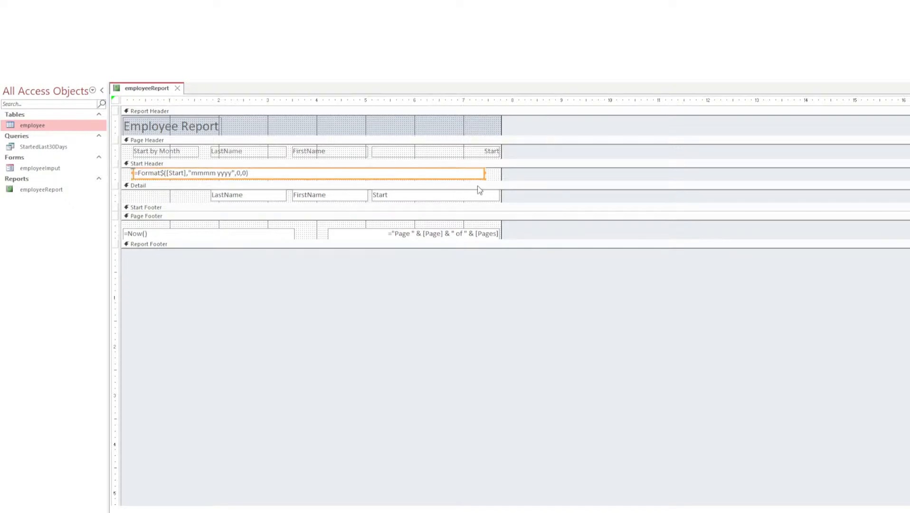
Preview the report with its widened month heading, return to its design, and save and close employeeReport
left_click(19, 46)
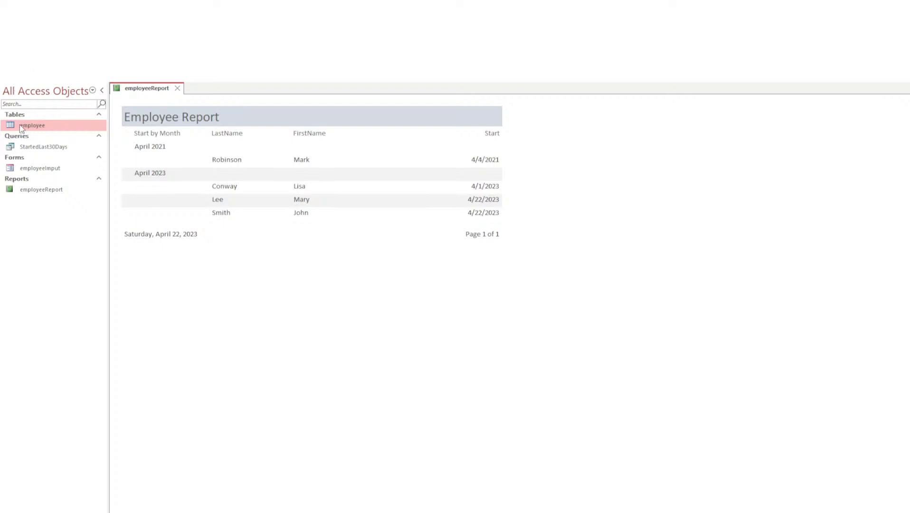
key("ctrl+period")
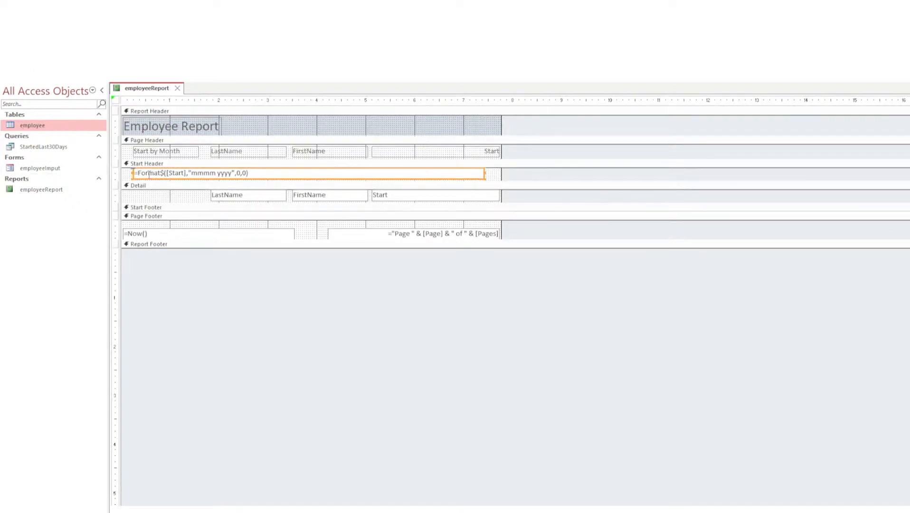
left_click(203, 172)
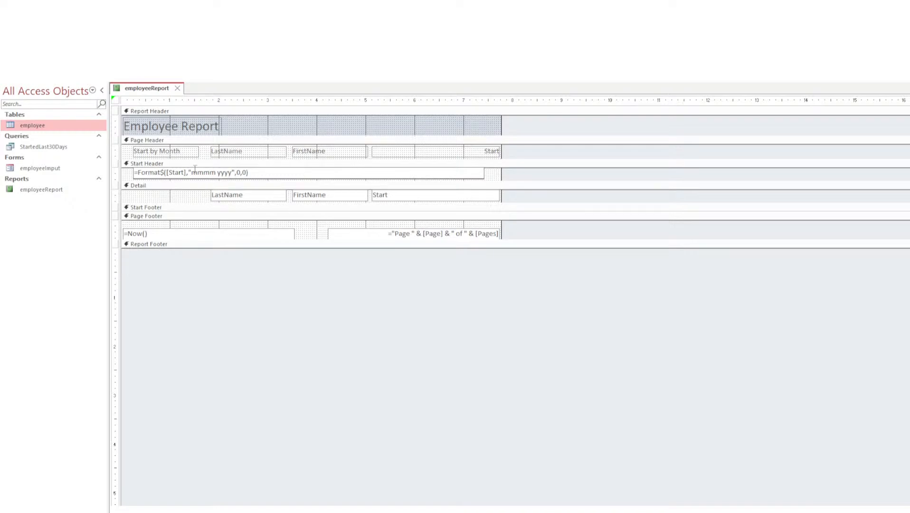
left_click(127, 171)
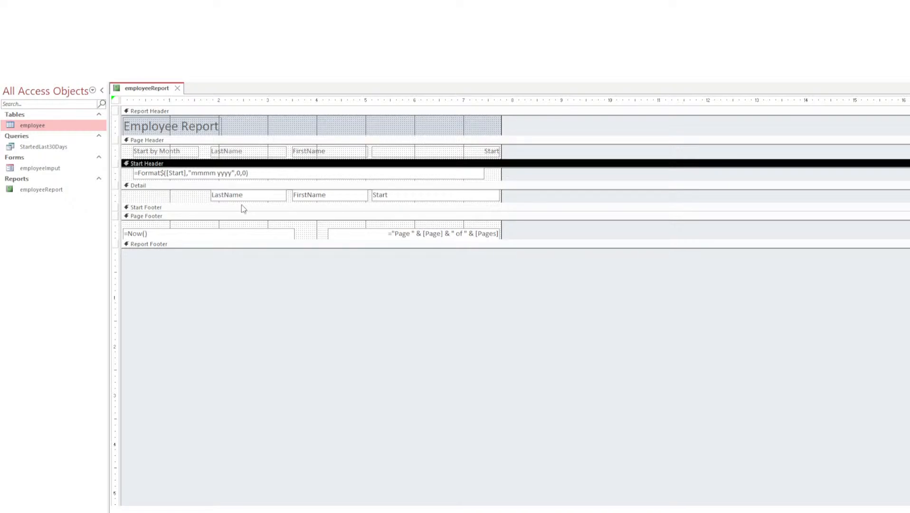
left_click(198, 198)
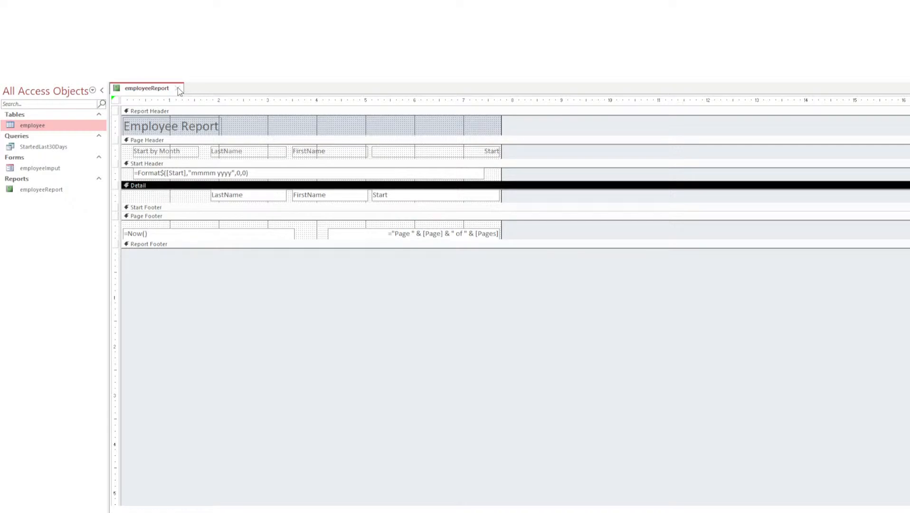
left_click(456, 299)
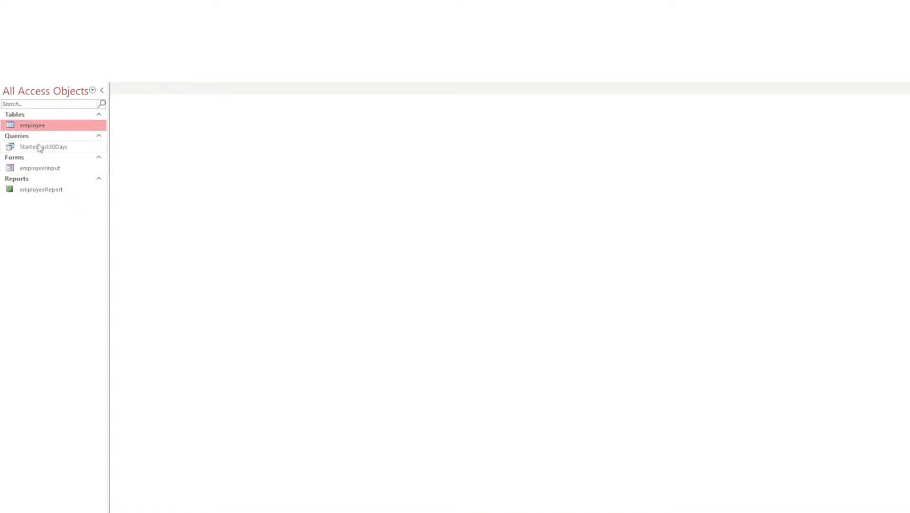
Set the Start date of EmployeeID 3 to 3/4/2021 in the employee table and check the month grouping in employeeReport
double_click(39, 126)
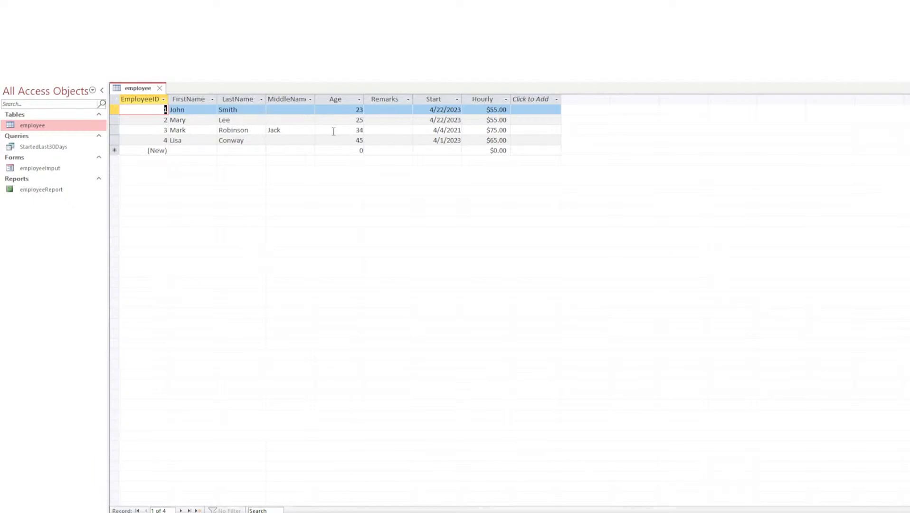
left_click(437, 130)
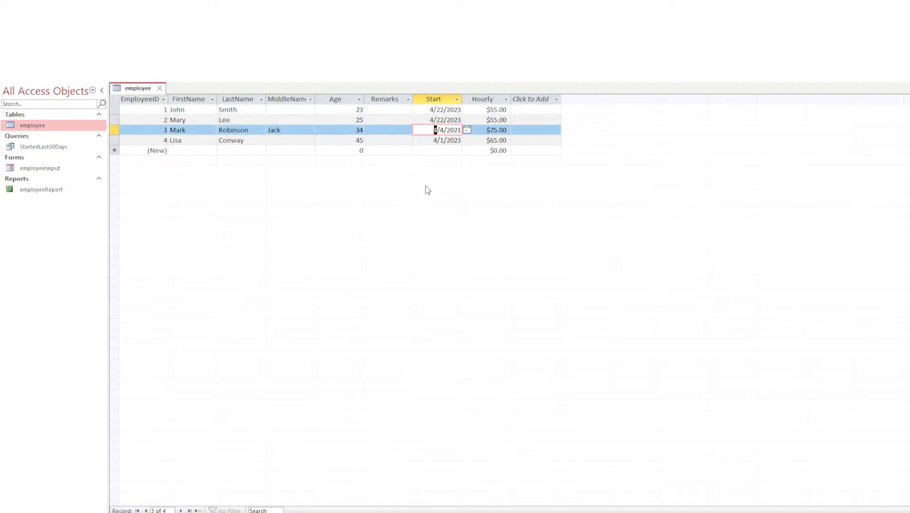
type("3")
left_click(412, 122)
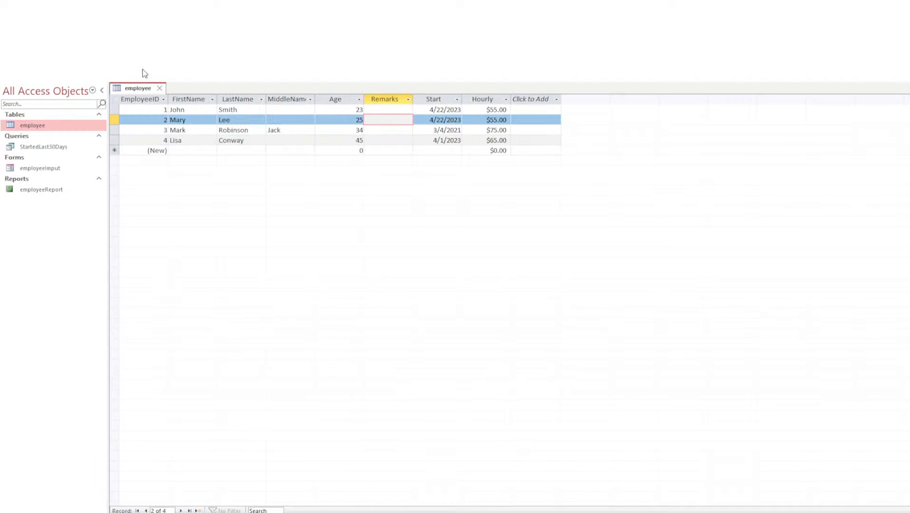
left_click(160, 88)
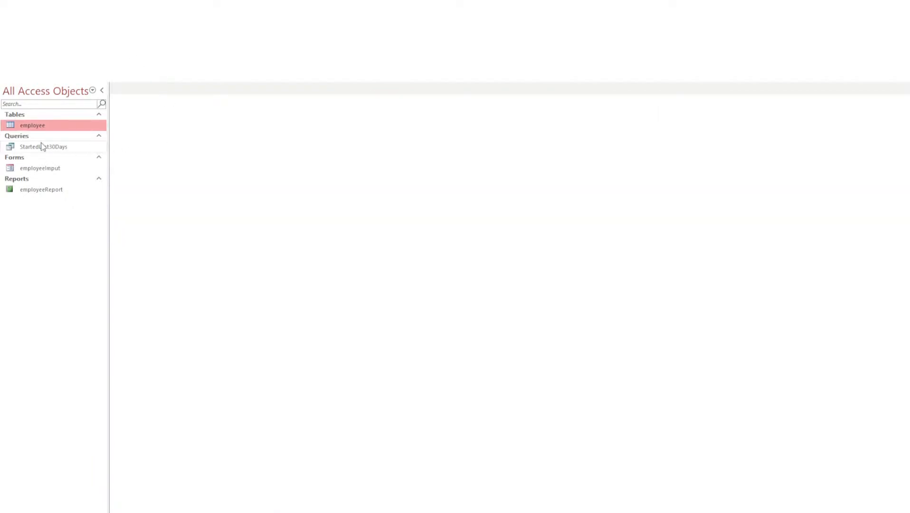
double_click(36, 191)
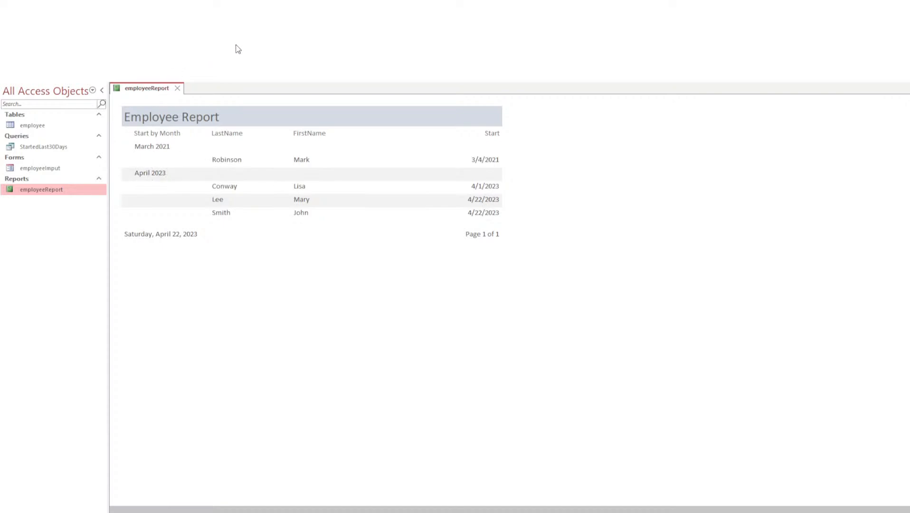
left_click(177, 88)
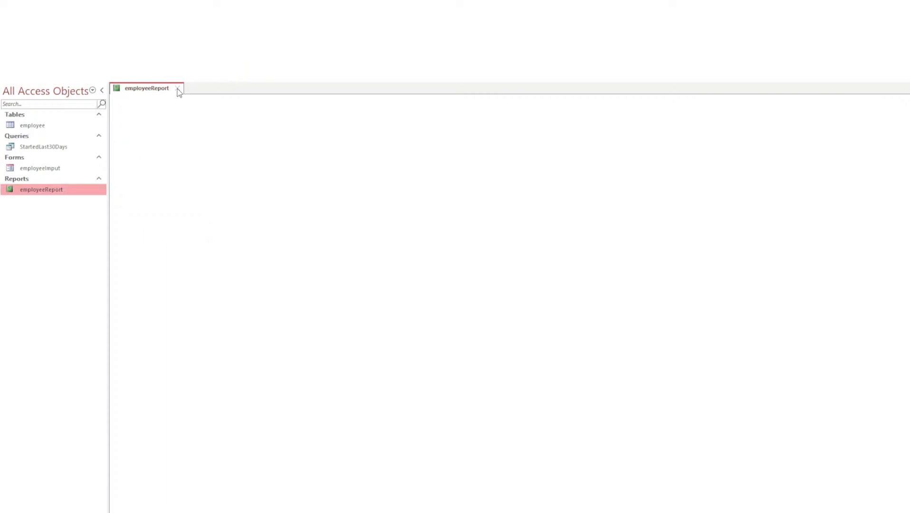
Set the Start date of EmployeeID 3 to 2/9/2021 in the employee table and reopen employeeReport
double_click(38, 127)
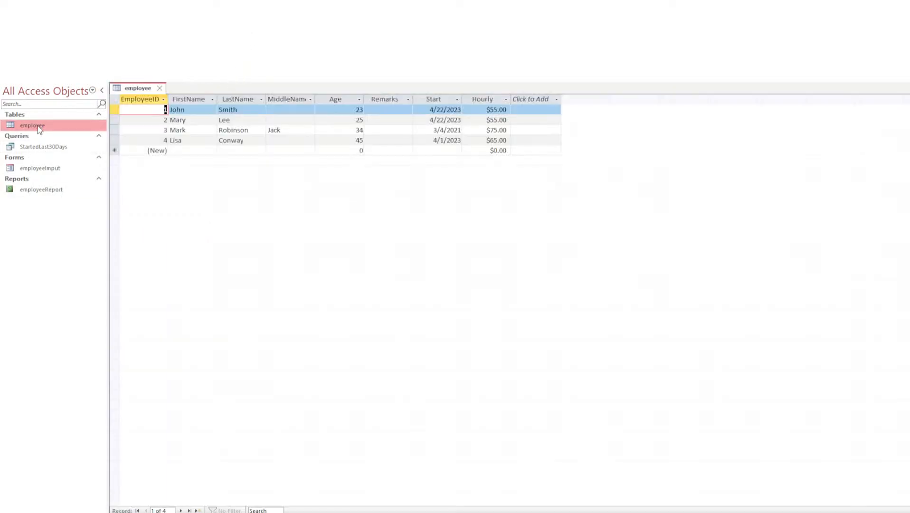
left_click(433, 132)
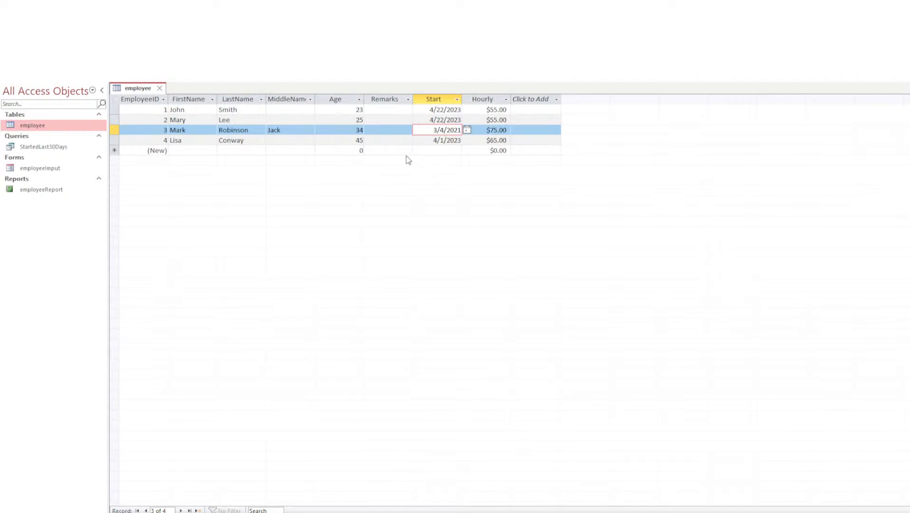
left_click(455, 141)
left_click(455, 122)
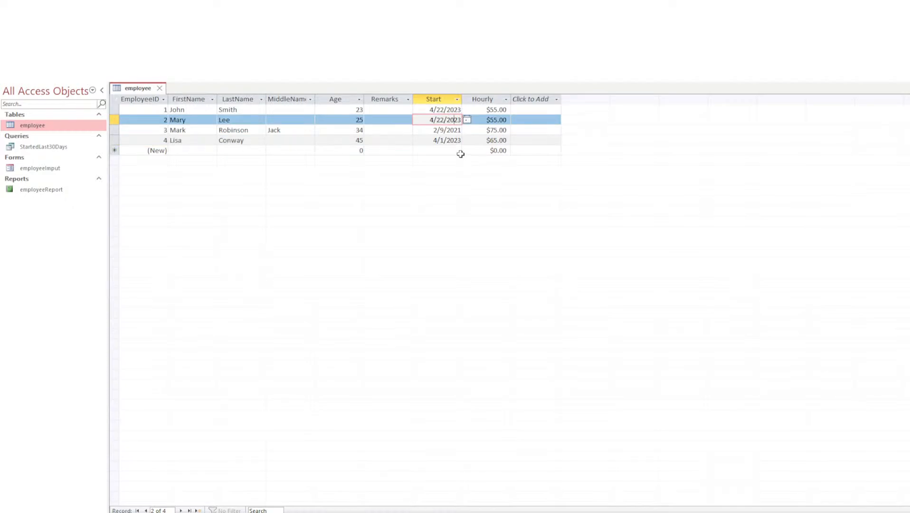
left_click(160, 88)
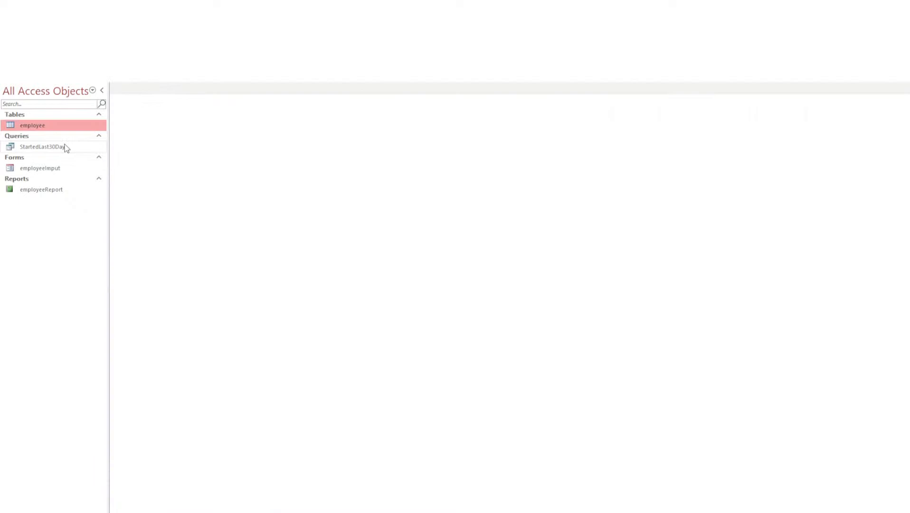
double_click(34, 190)
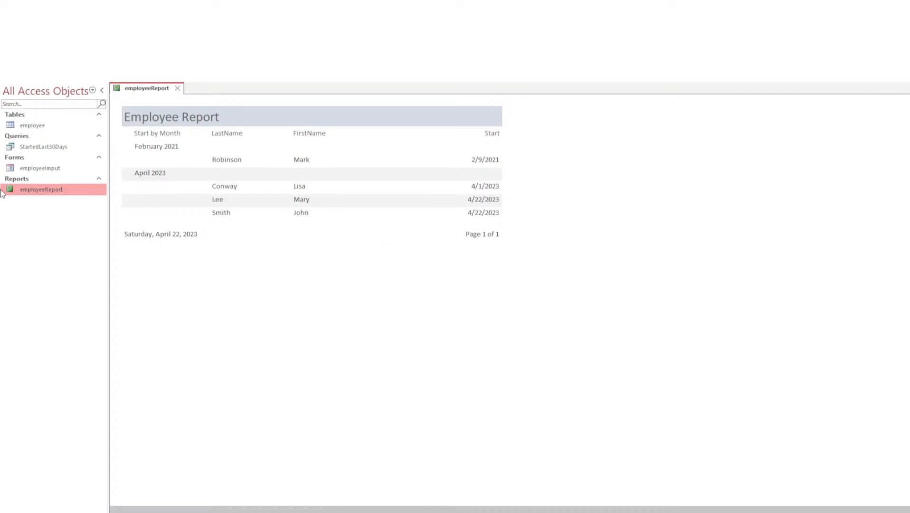
Set the Start date of EmployeeID 4 to 3/1/2023, refresh employeeReport to check its month groups, and close it
double_click(30, 126)
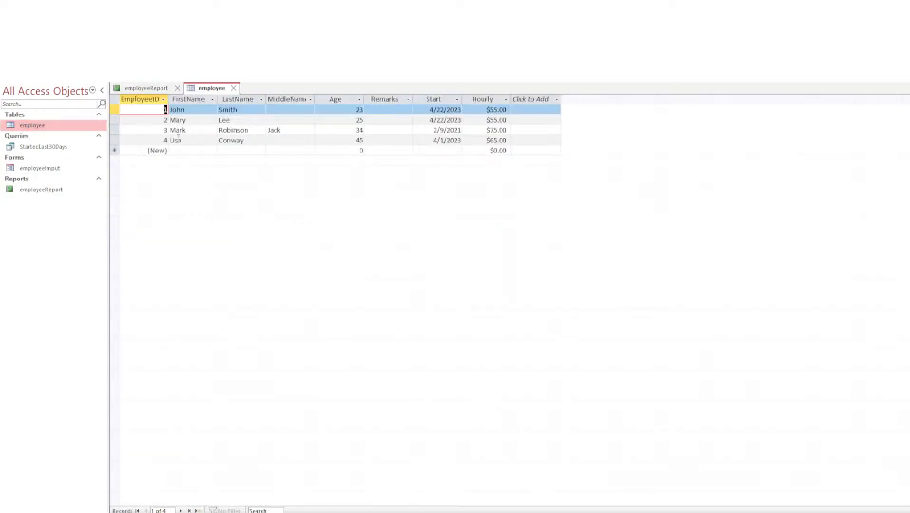
left_click(433, 140)
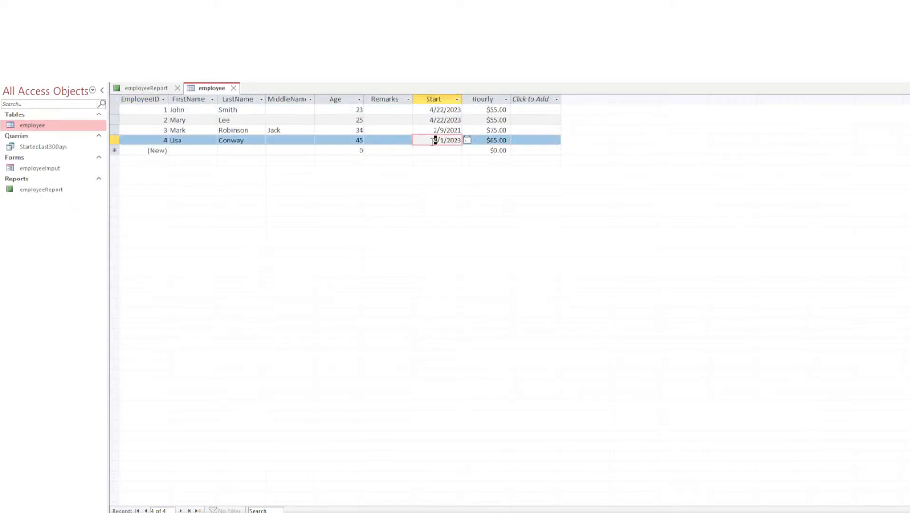
type("3")
left_click(234, 88)
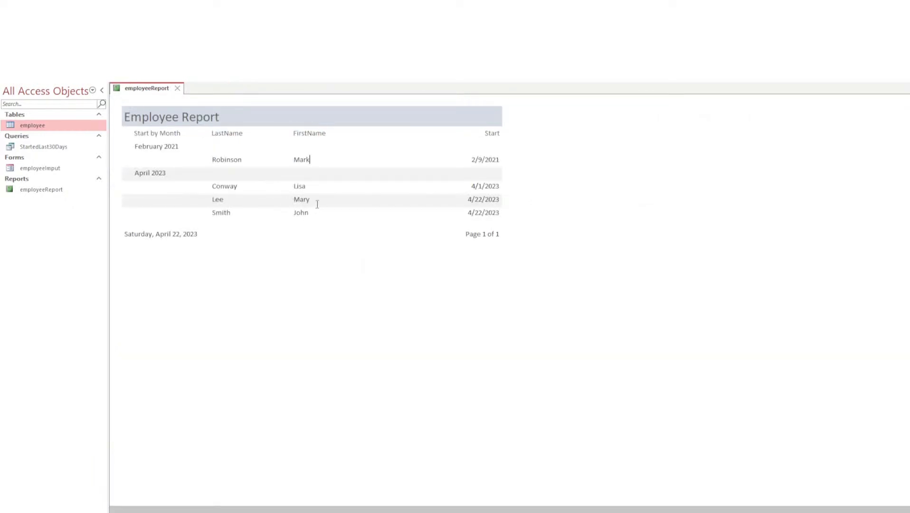
left_click(259, 46)
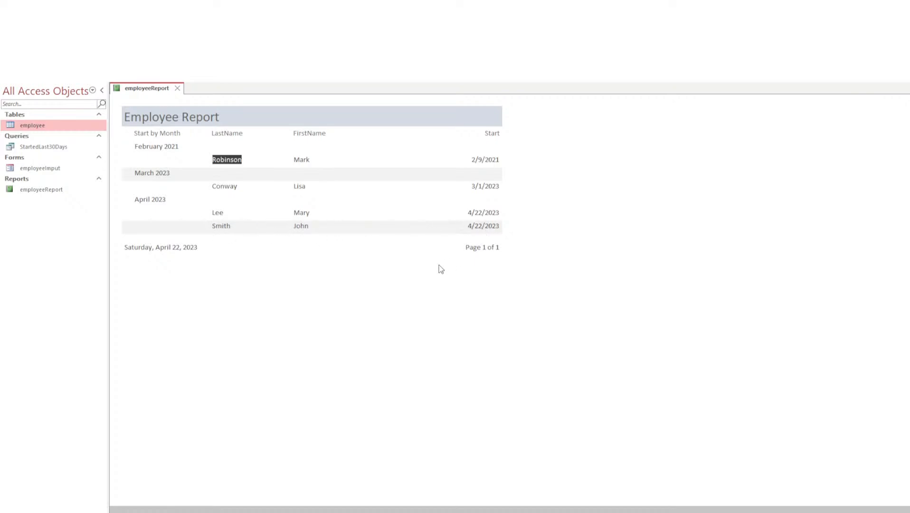
left_click(178, 90)
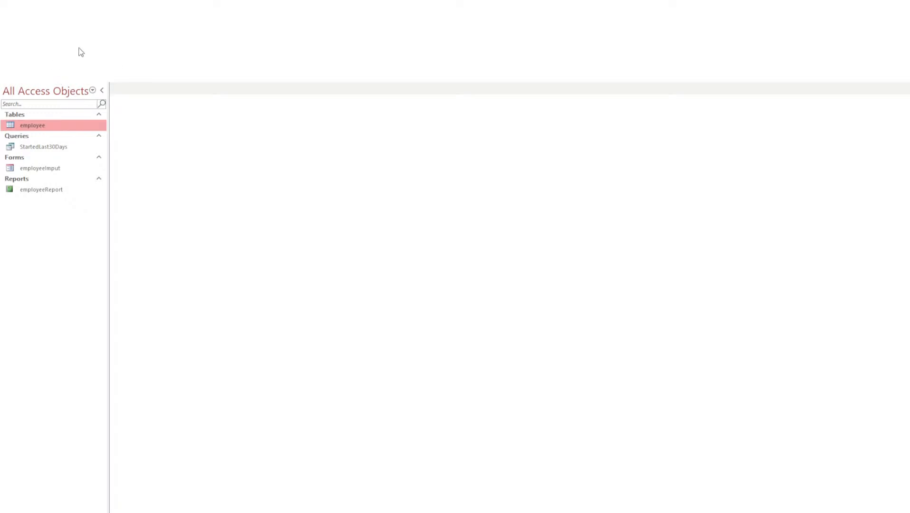
Open a new blank table and a new table in Design view, closing each without saving
left_click(53, 46)
left_click(152, 89)
left_click(79, 54)
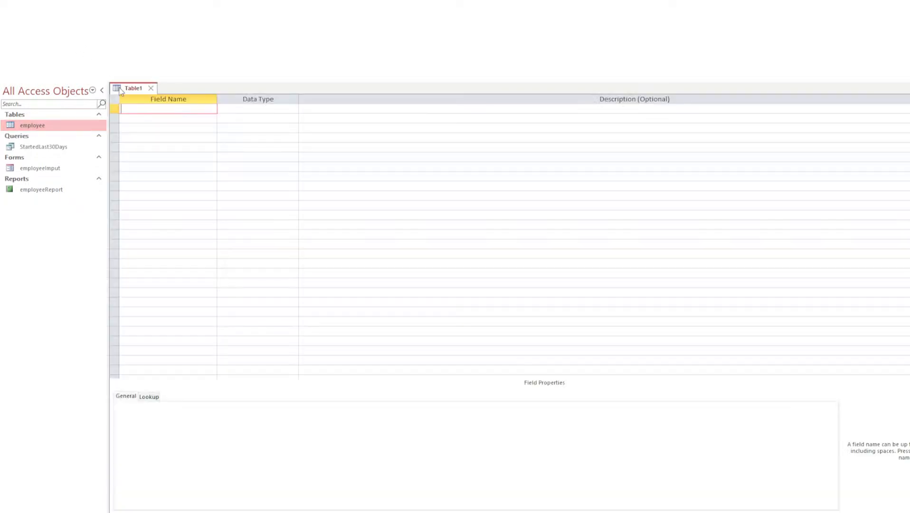
left_click(151, 89)
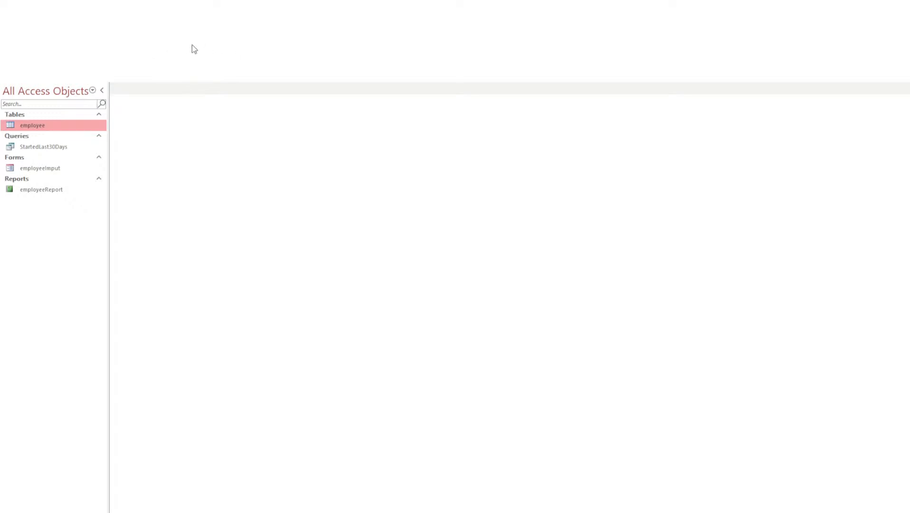
Generate a form from the employee table, browse its records forward and back, and close it without saving
key("Return")
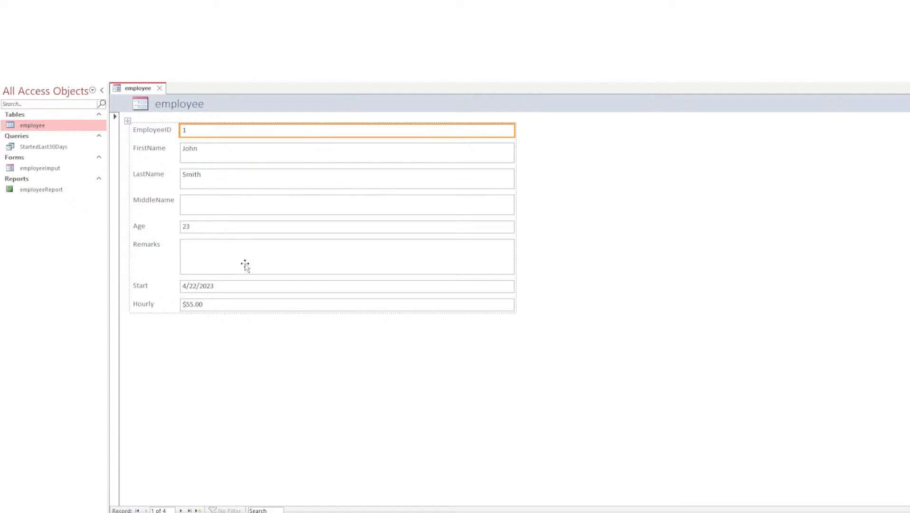
left_click(182, 510)
left_click(181, 510)
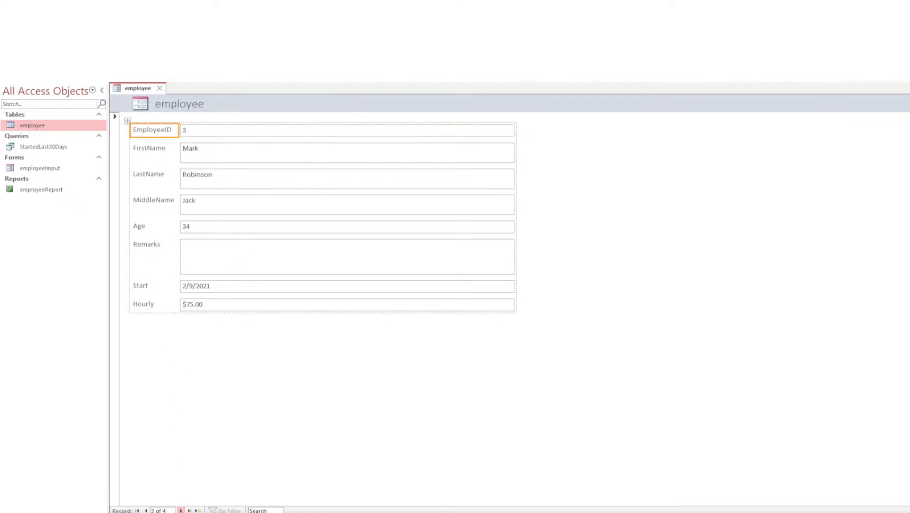
left_click(181, 510)
left_click(146, 510)
left_click(146, 510)
left_click(146, 510)
key("ctrl+w")
View the records in the employeeImput form, and look at a blank report in Design view without keeping it
double_click(38, 170)
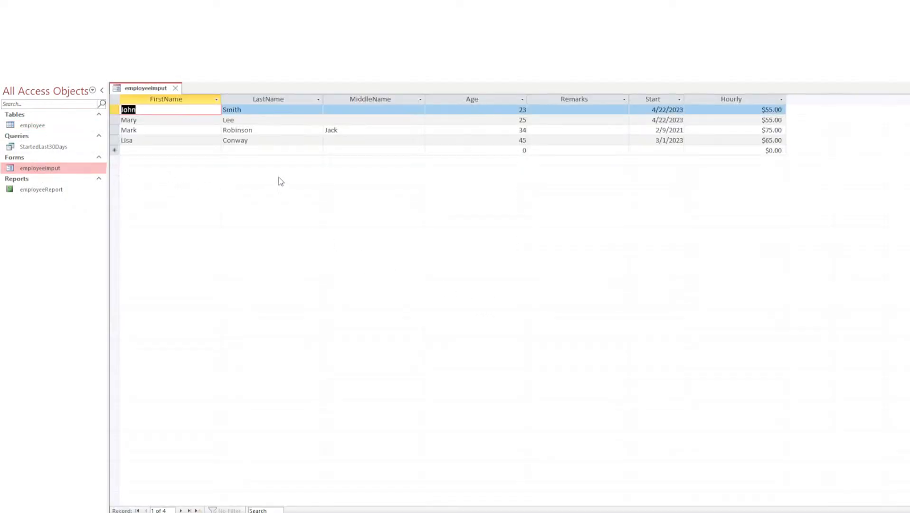
left_click(175, 88)
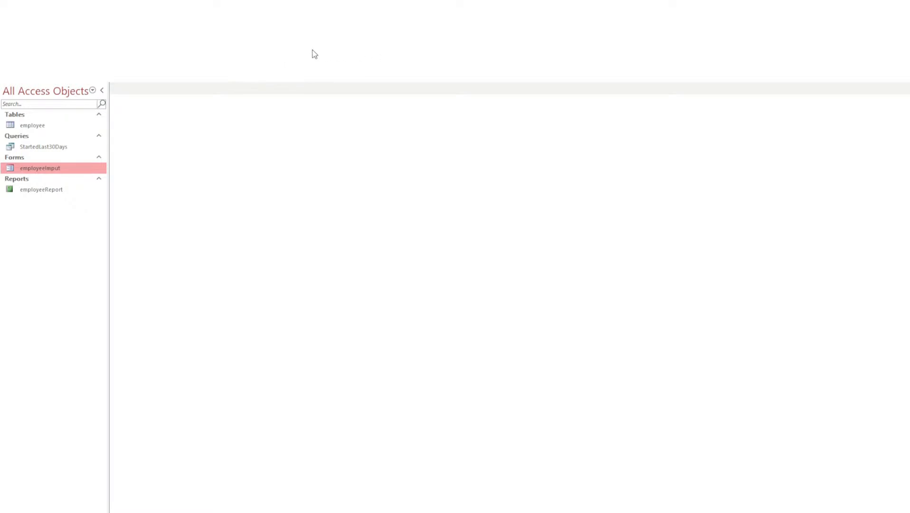
left_click(336, 49)
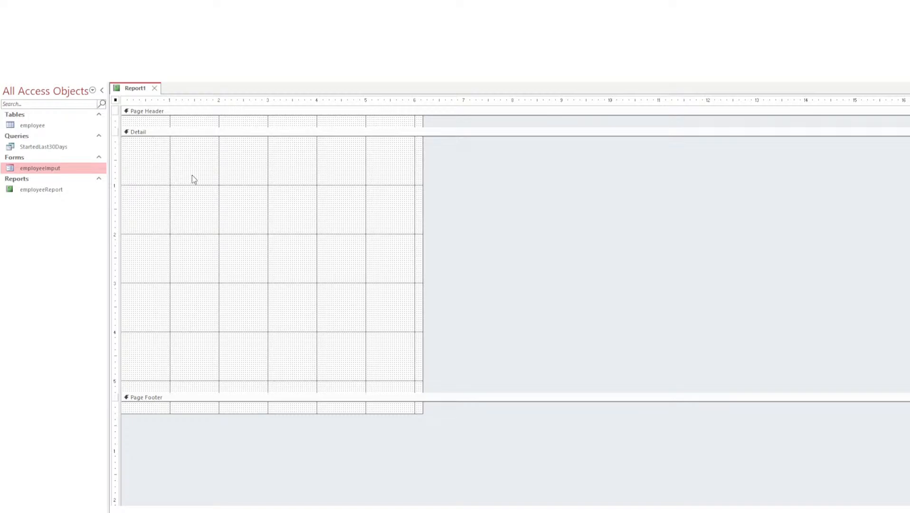
left_click(155, 89)
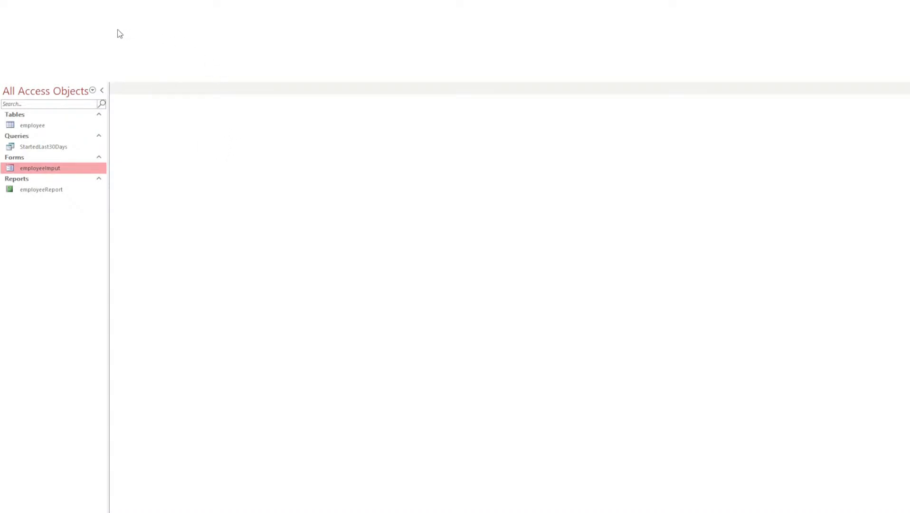